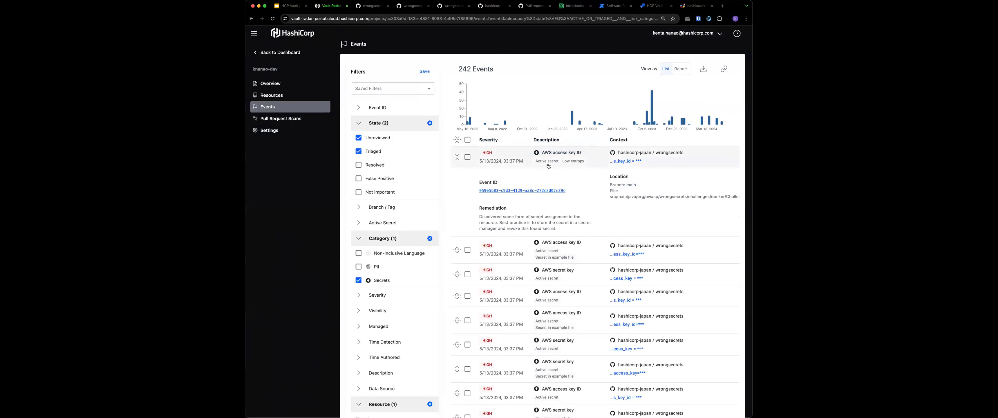
- Review the wrongsecrets secret events and expand an AWS secret key event to examine its location and remediation details
scroll(550, 159, "down", 1)
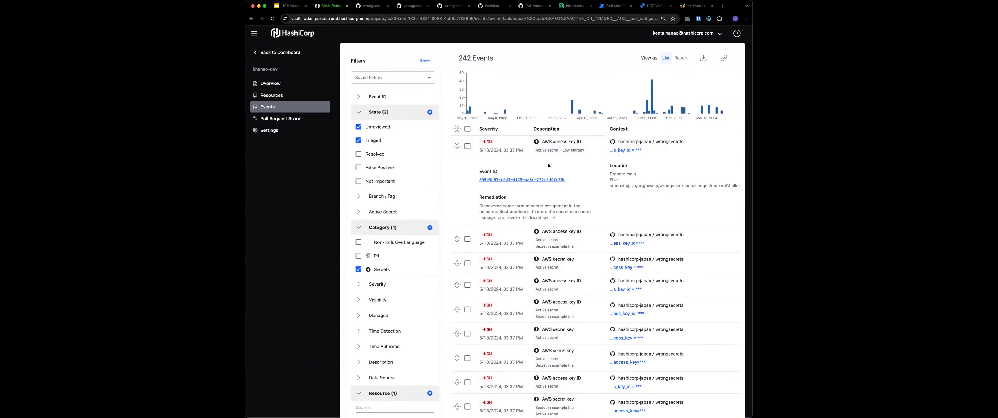
scroll(570, 250, "down", 2)
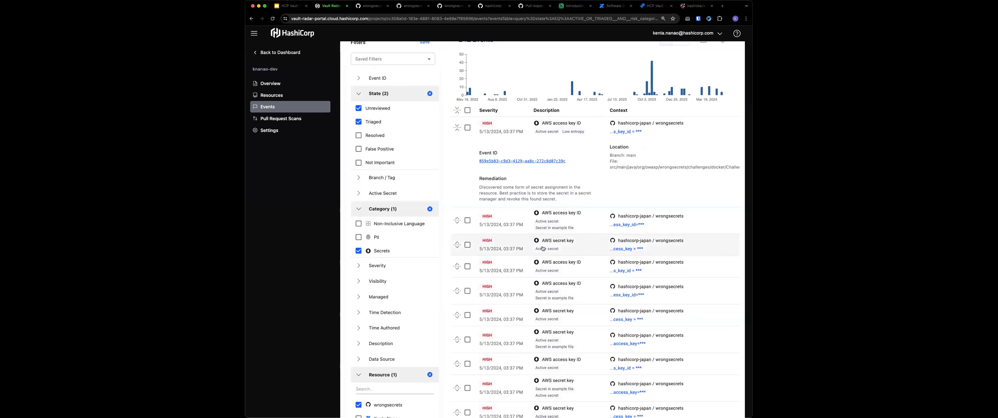
scroll(564, 250, "down", 1)
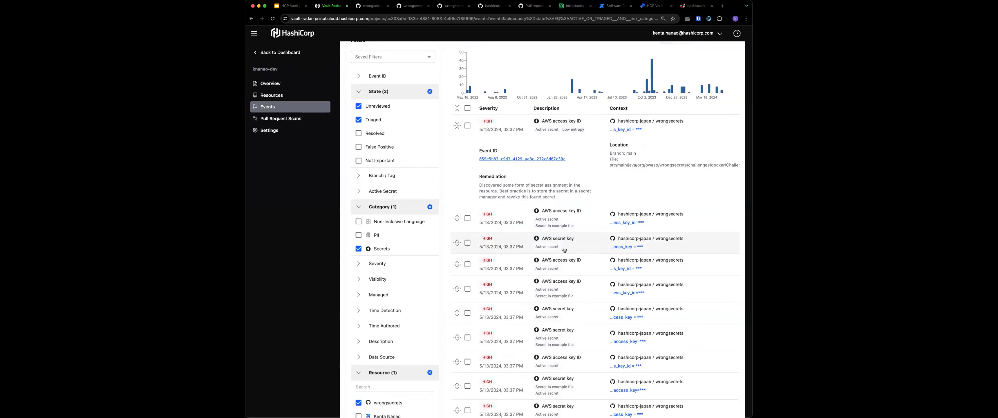
left_click(546, 252)
scroll(550, 248, "down", 3)
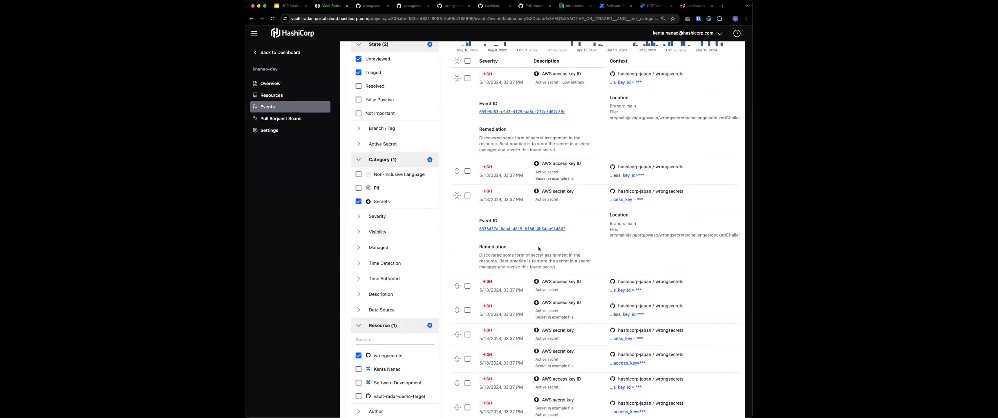
scroll(592, 234, "right", 5)
scroll(592, 234, "left", 5)
scroll(573, 214, "up", 3)
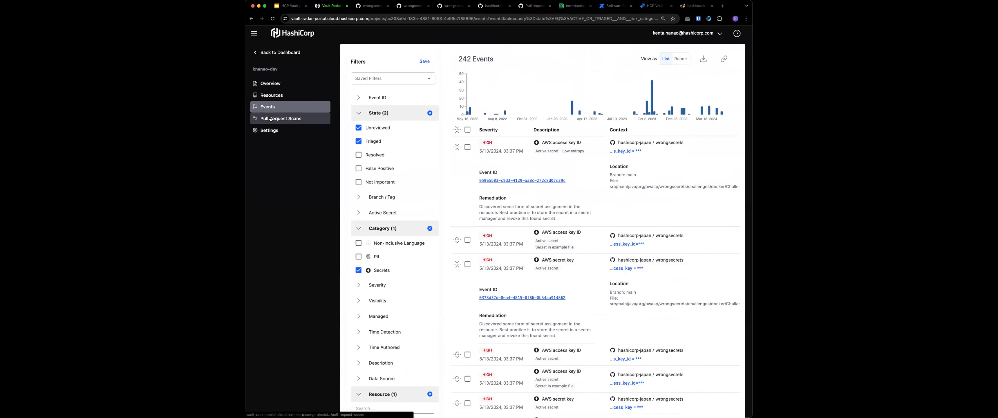
- Open the filter settings, apply the saved High priority risks filter, and look through its matching events
left_click(269, 129)
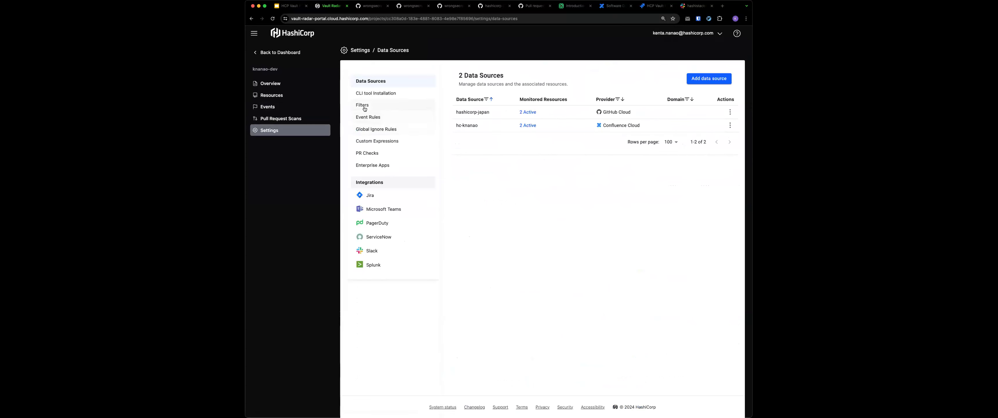
left_click(377, 108)
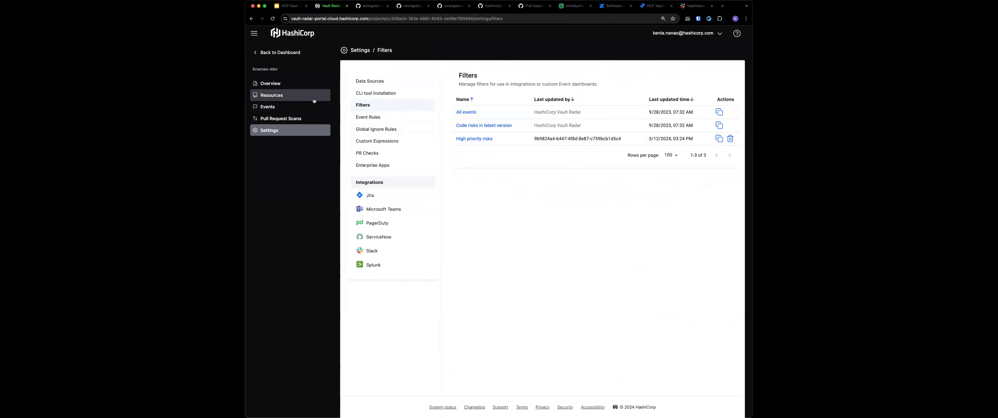
left_click(477, 138)
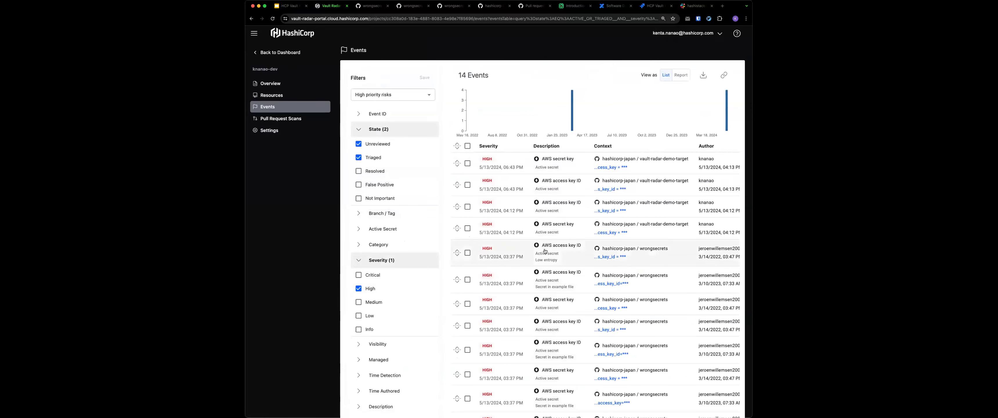
scroll(545, 303, "down", 3)
scroll(545, 304, "down", 3)
scroll(569, 272, "up", 5)
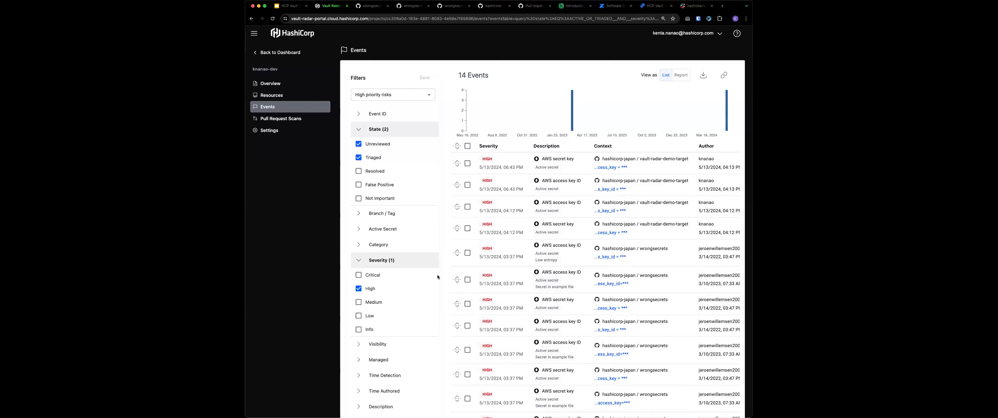
- Go to filter management and copy the High priority risks filter under the name "Medium risks"
left_click(424, 96)
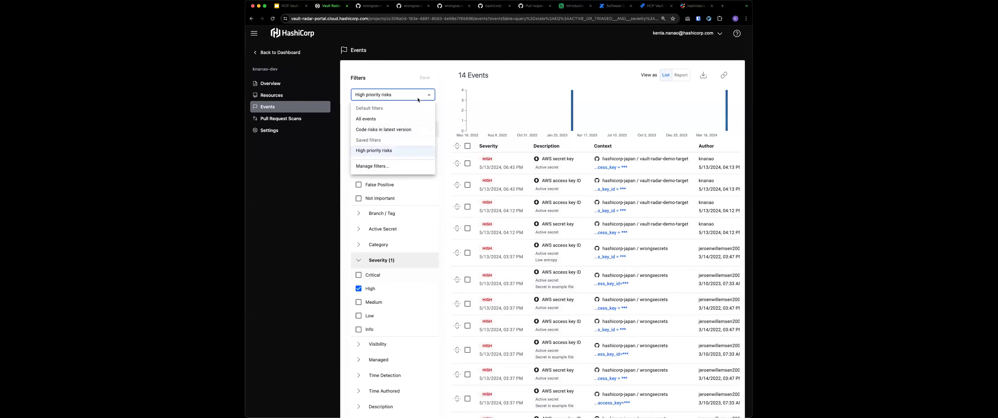
left_click(380, 166)
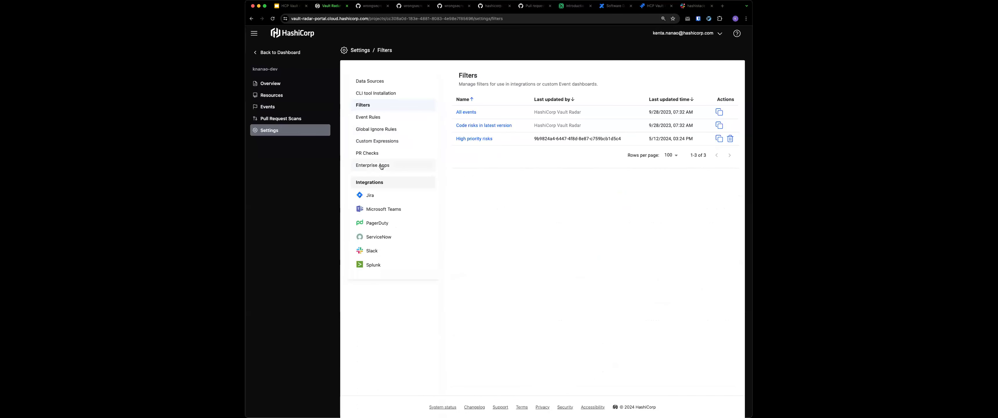
left_click(718, 139)
type("Medium risks")
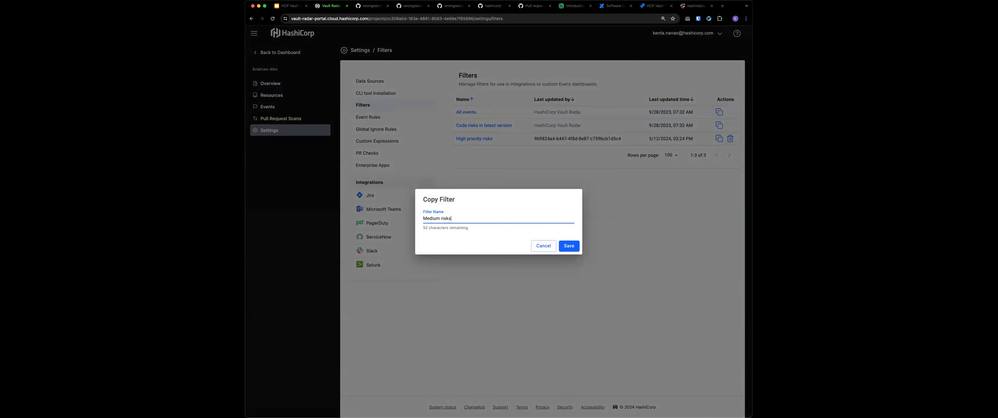
left_click(564, 244)
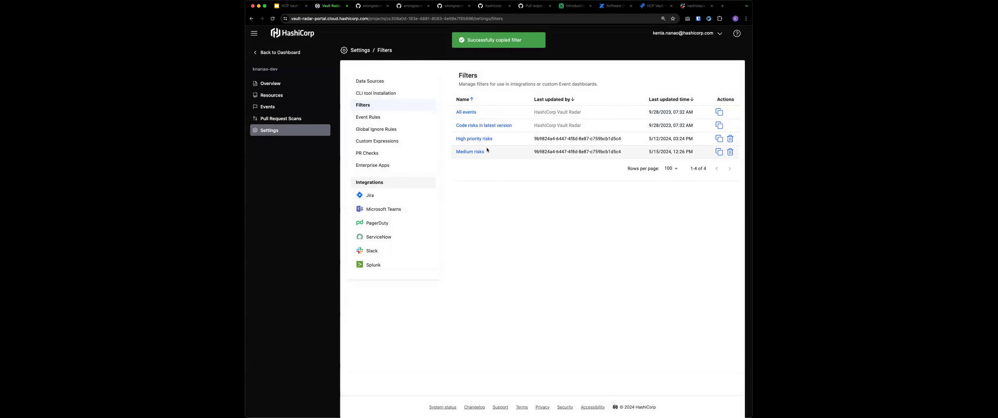
- Apply the Medium risks filter to the events and remove Triaged from its included states
left_click(477, 153)
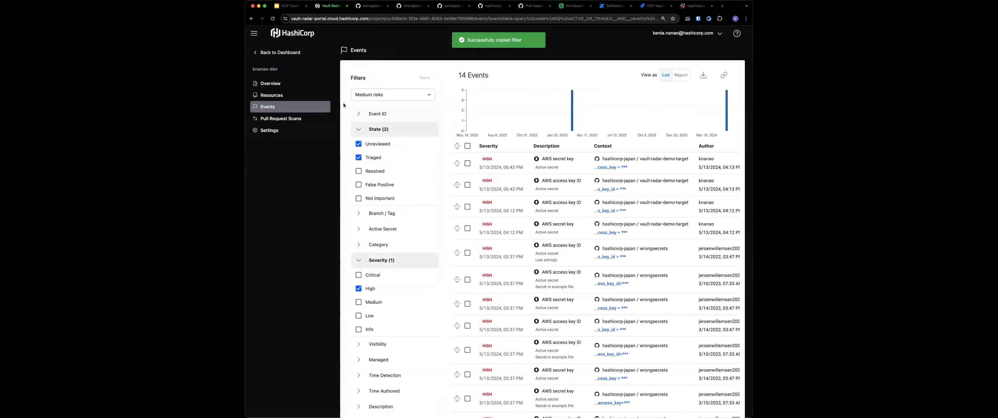
left_click(428, 96)
left_click(428, 95)
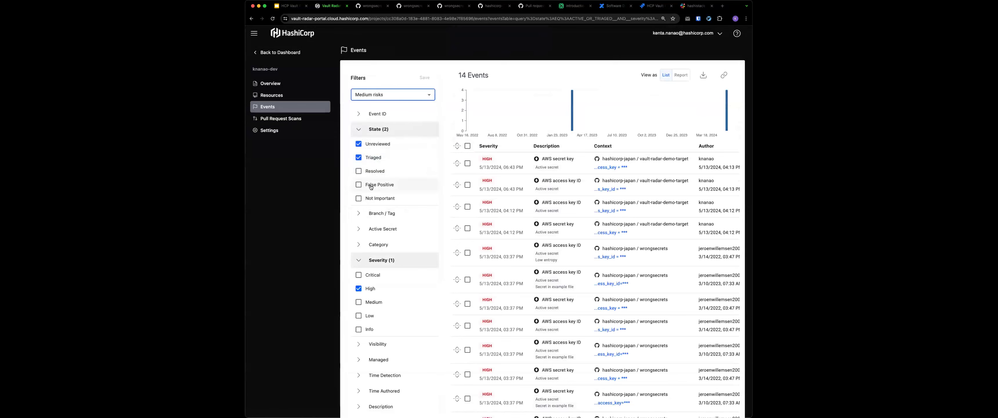
left_click(369, 158)
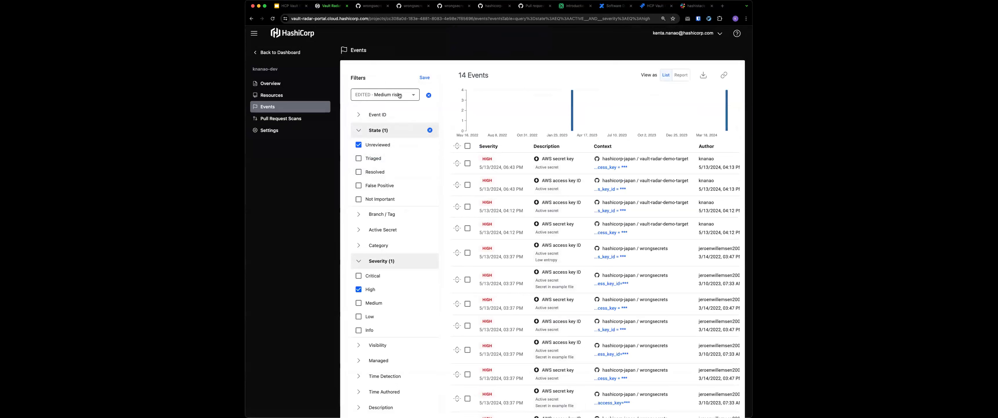
- Open the Event Rules settings and examine the list of secret types with their categories and severities
left_click(278, 132)
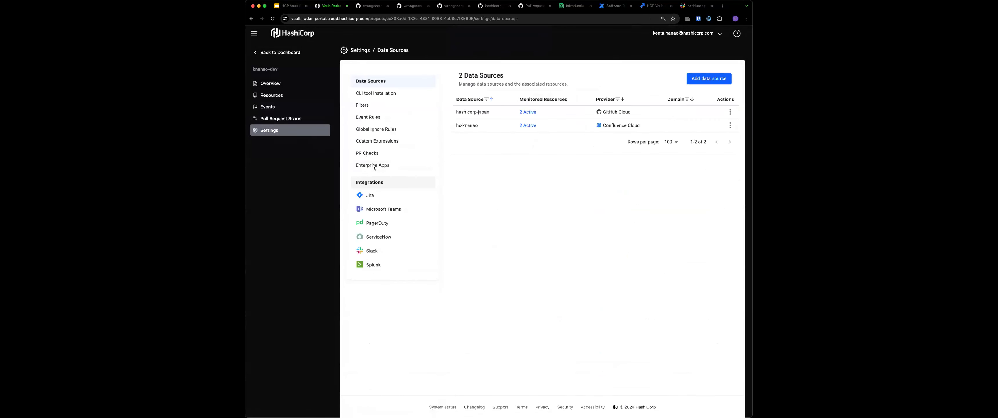
left_click(368, 117)
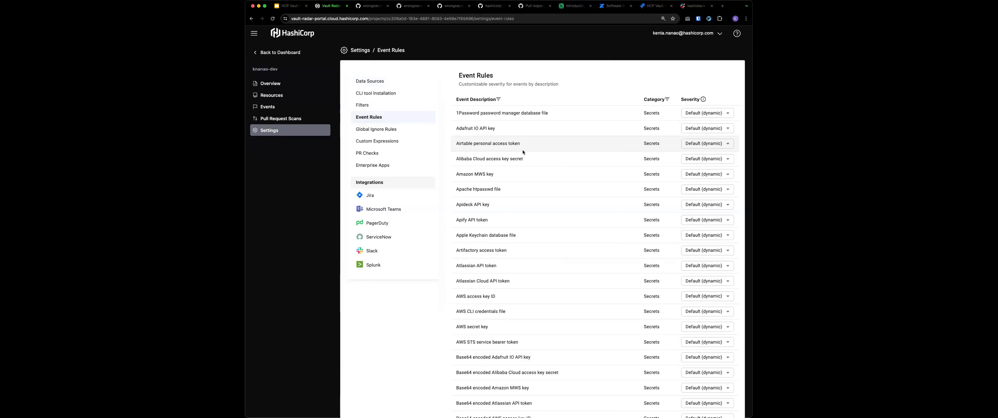
scroll(522, 151, "down", 1)
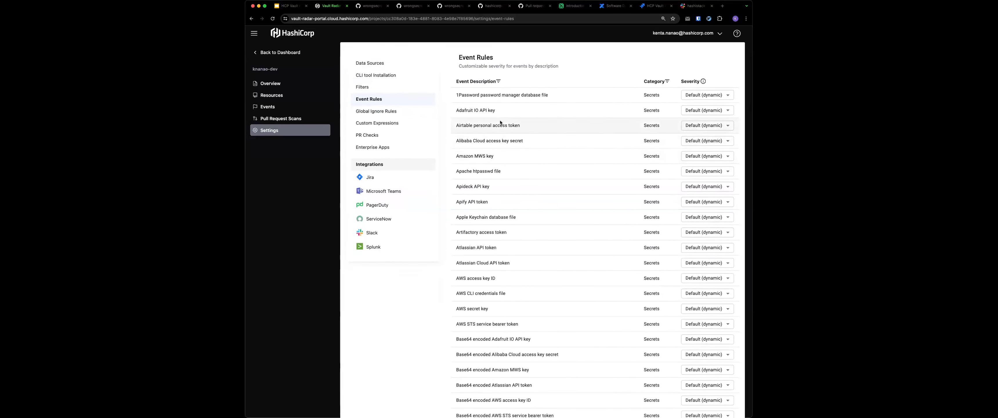
scroll(496, 171, "down", 15)
scroll(496, 171, "down", 20)
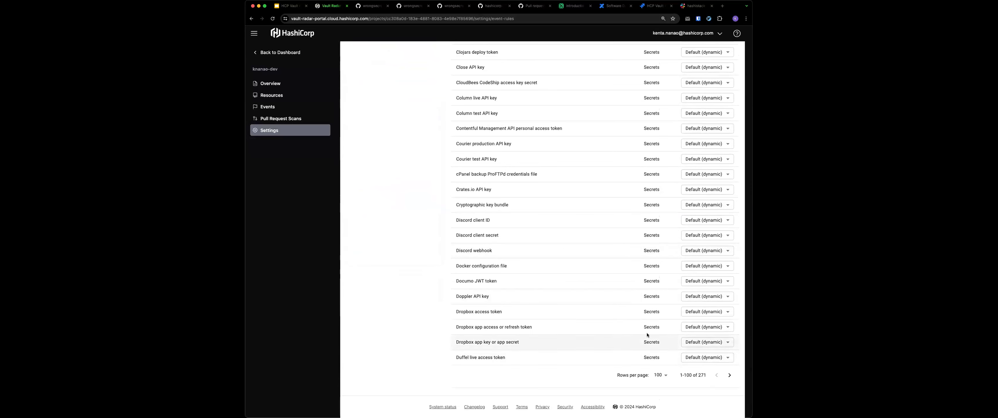
scroll(603, 255, "up", 1)
scroll(603, 257, "up", 5)
scroll(692, 166, "up", 20)
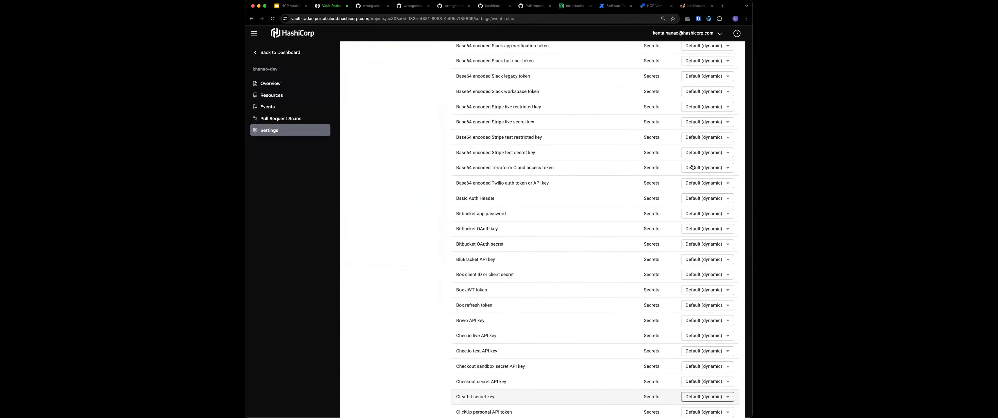
scroll(692, 159, "up", 15)
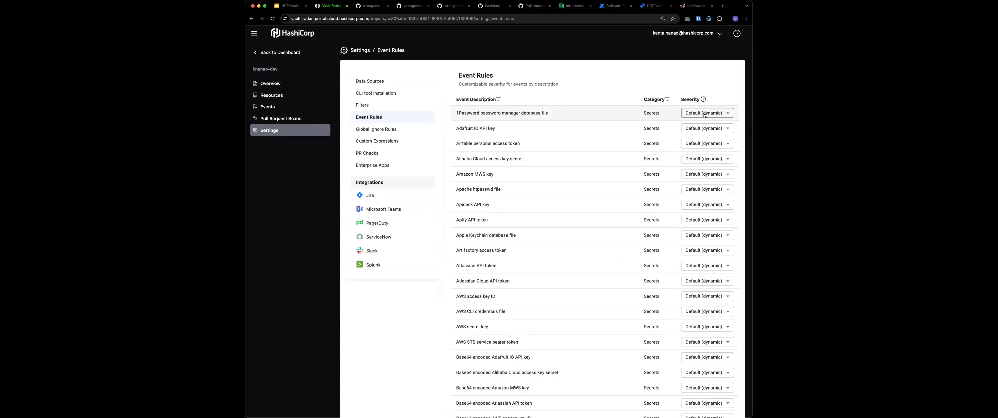
- Inspect the severity choices for the 1Password password manager database file and Apideck API key rules without changing them
left_click(704, 114)
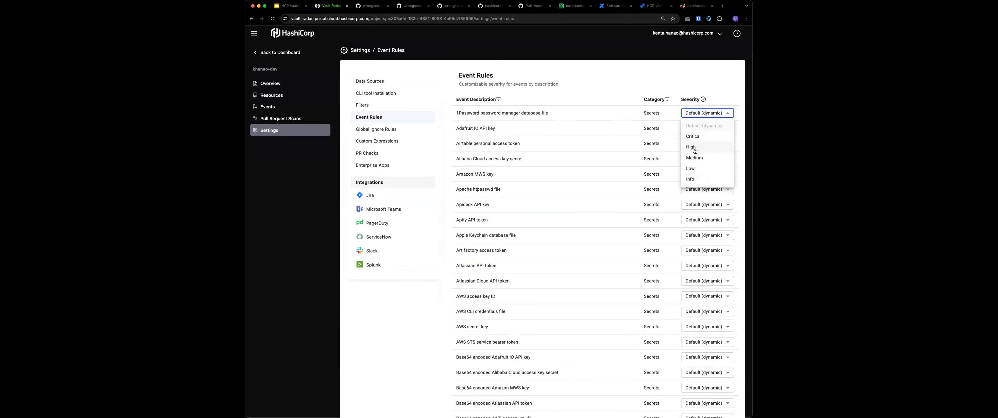
left_click(643, 131)
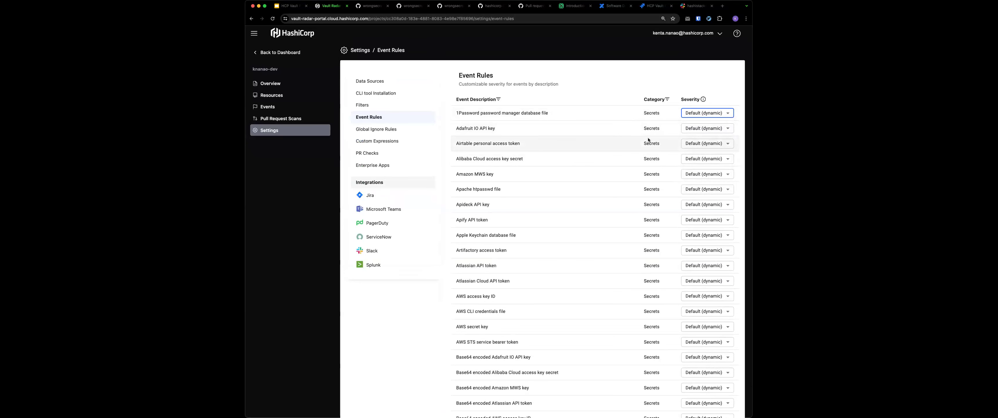
scroll(630, 154, "down", 2)
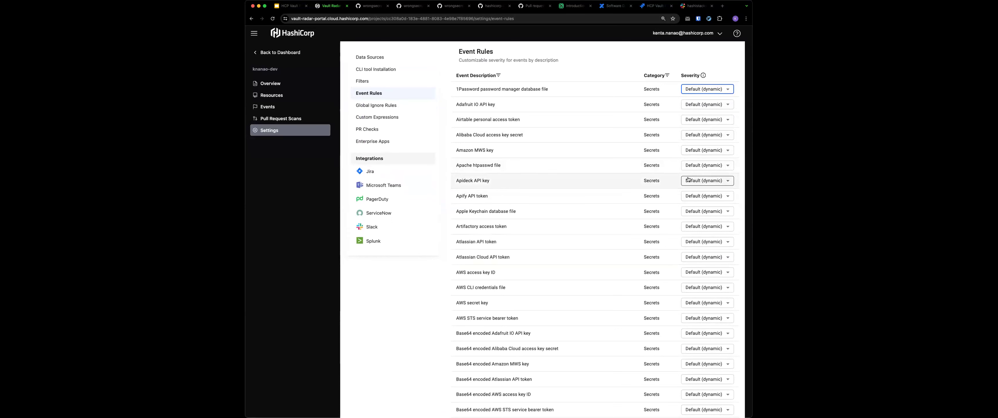
left_click(705, 180)
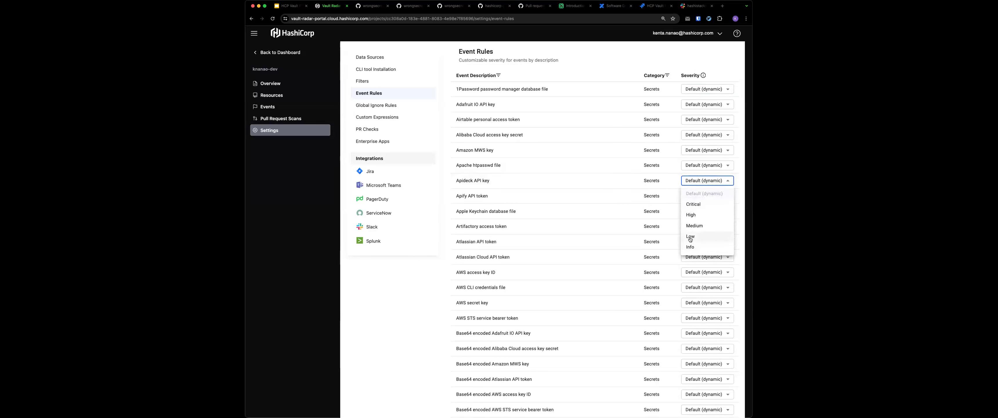
left_click(590, 224)
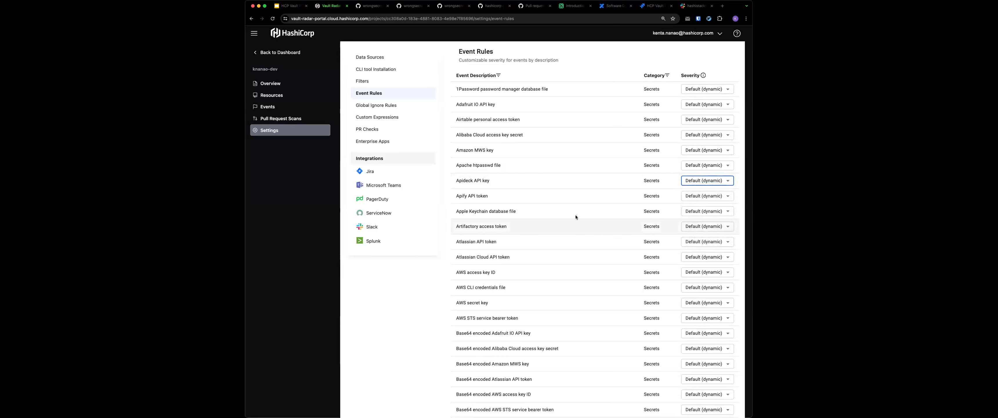
- Review the example YAML for global ignore rules and the list of existing custom expressions
left_click(382, 106)
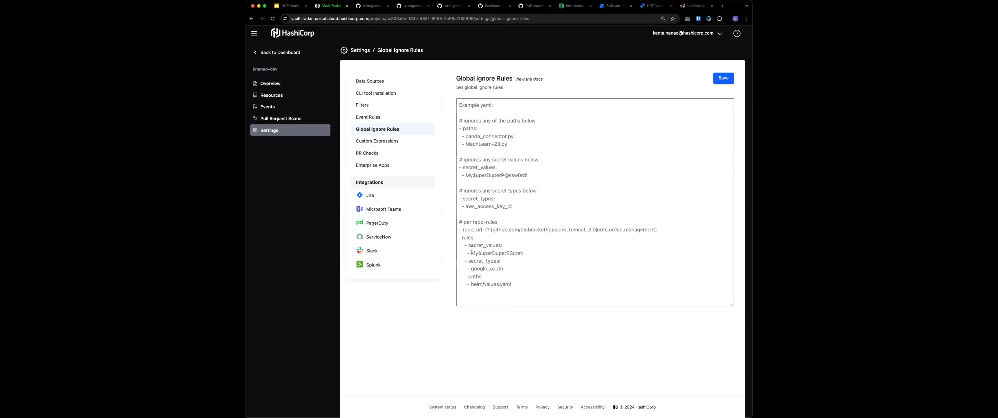
left_click(395, 144)
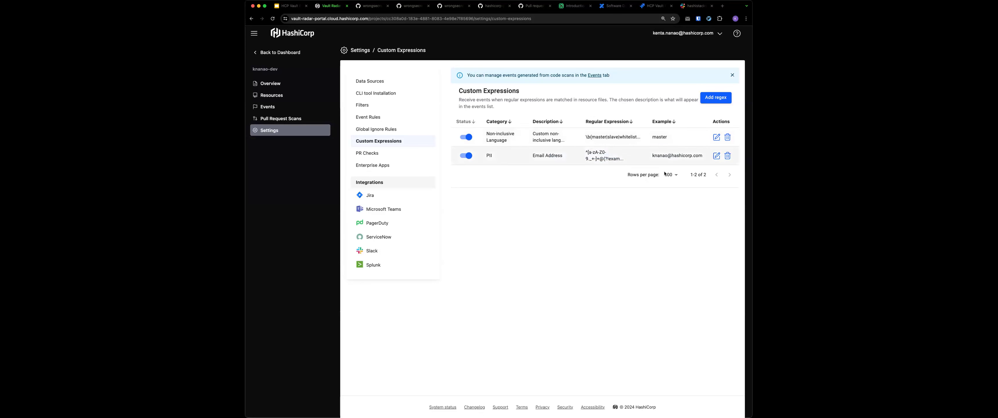
- Open the form for adding a custom regex, inspect its category options, and close it without saving
left_click(715, 97)
left_click(655, 61)
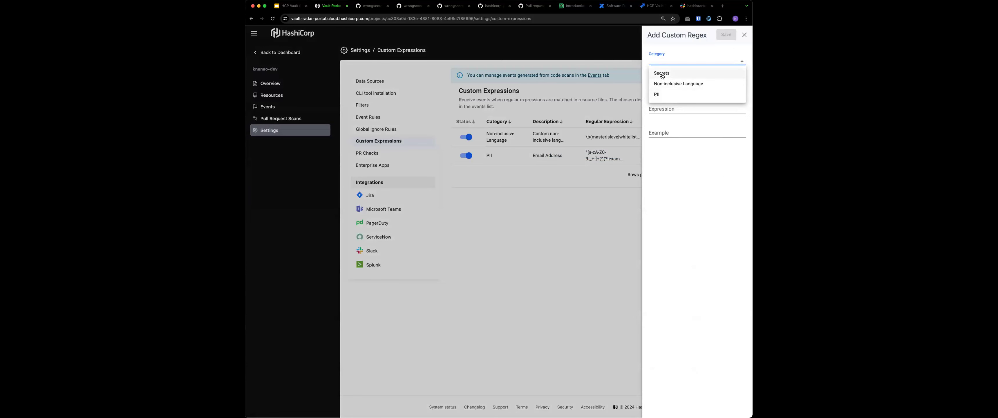
left_click(645, 93)
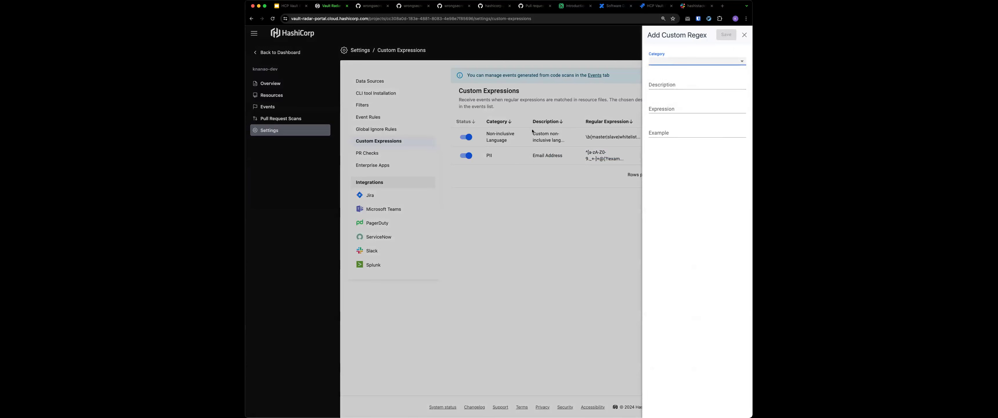
left_click(553, 173)
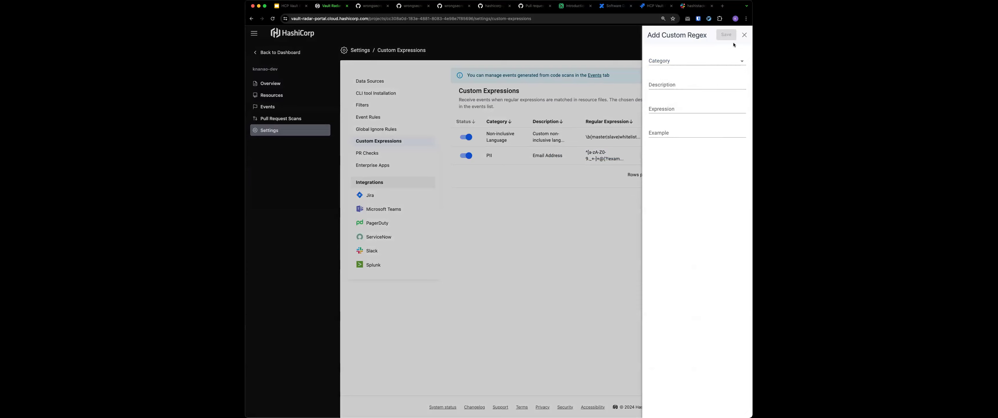
left_click(744, 37)
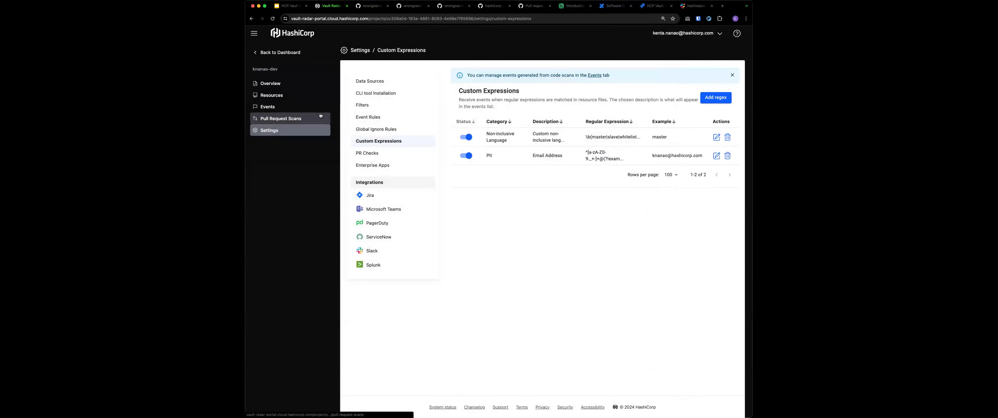
- View the PR check policies for secrets and open the list of pull request scans
left_click(373, 157)
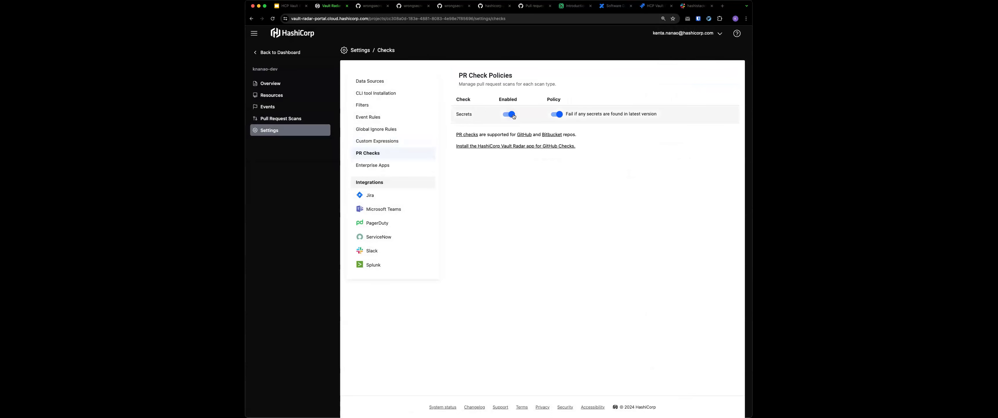
left_click(280, 118)
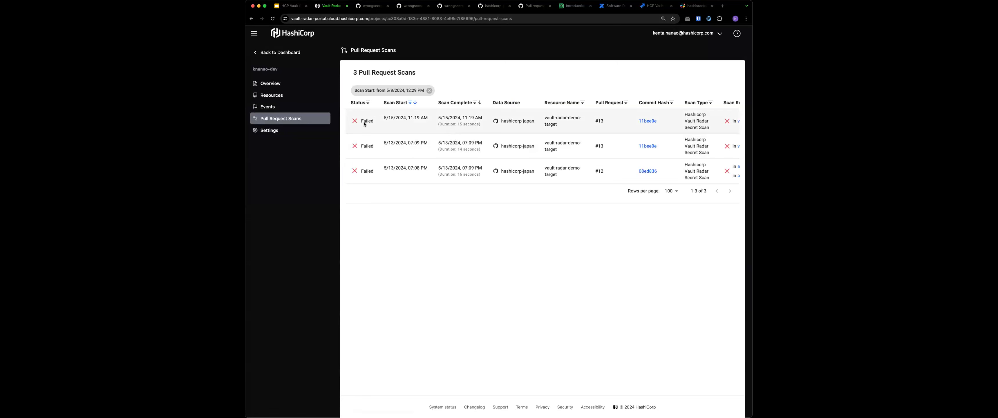
- Filter the events list by category to Non-Inclusive Language and PII
left_click(274, 106)
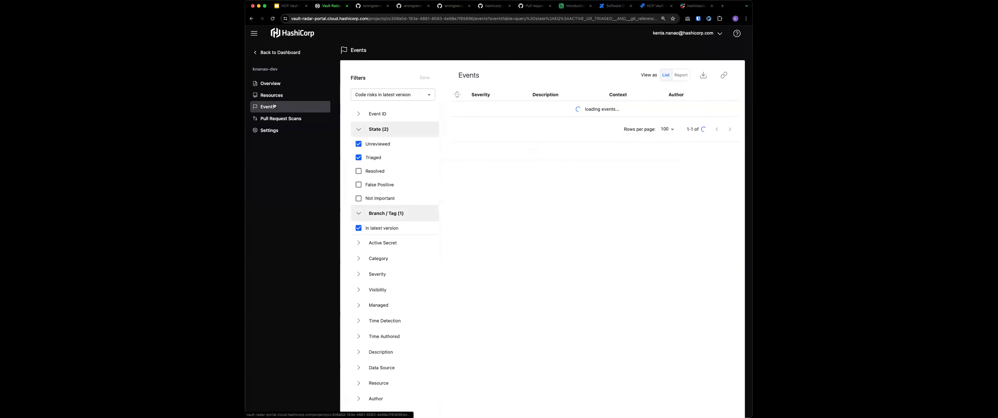
scroll(374, 203, "down", 1)
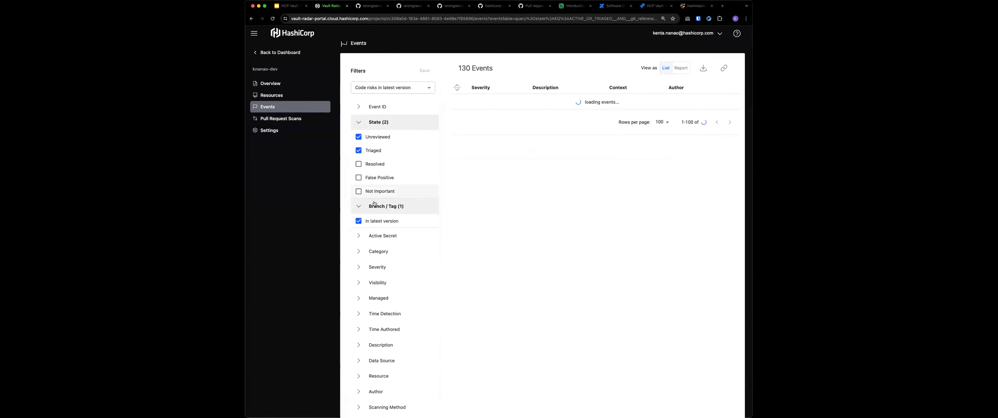
scroll(374, 203, "down", 5)
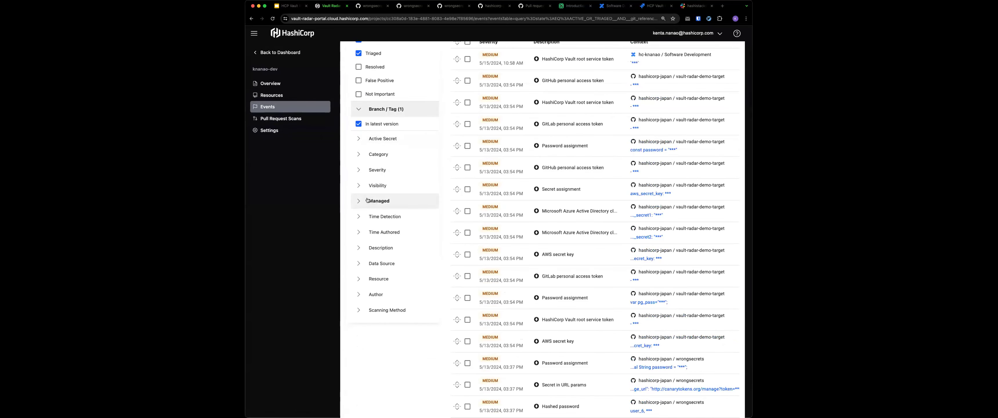
scroll(368, 200, "up", 1)
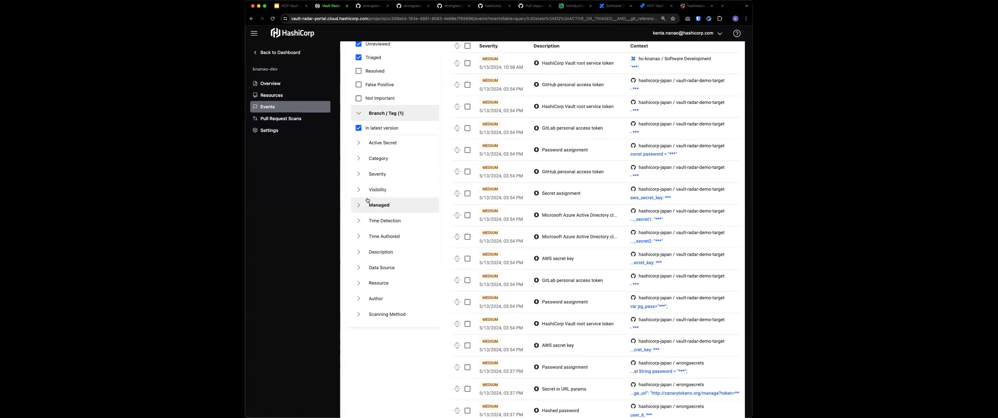
scroll(367, 200, "up", 2)
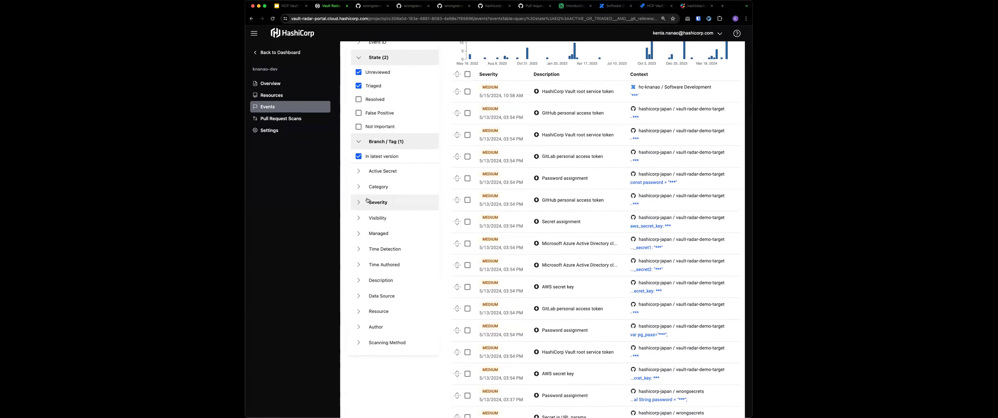
scroll(367, 200, "down", 2)
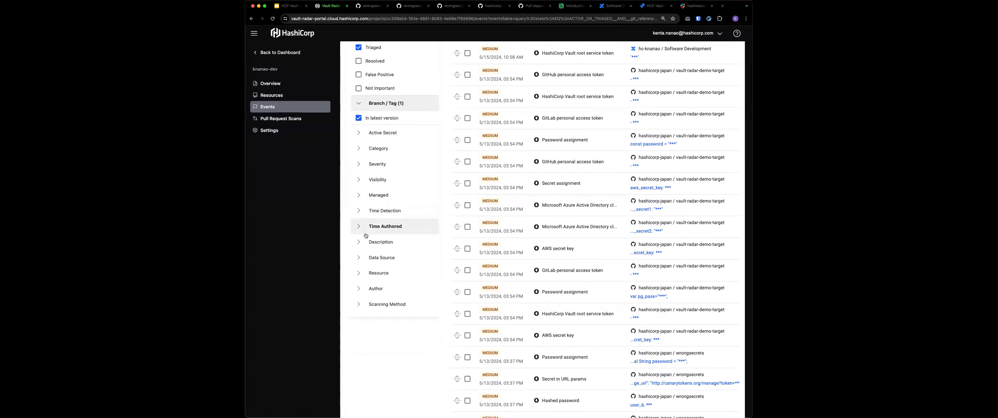
scroll(366, 235, "up", 1)
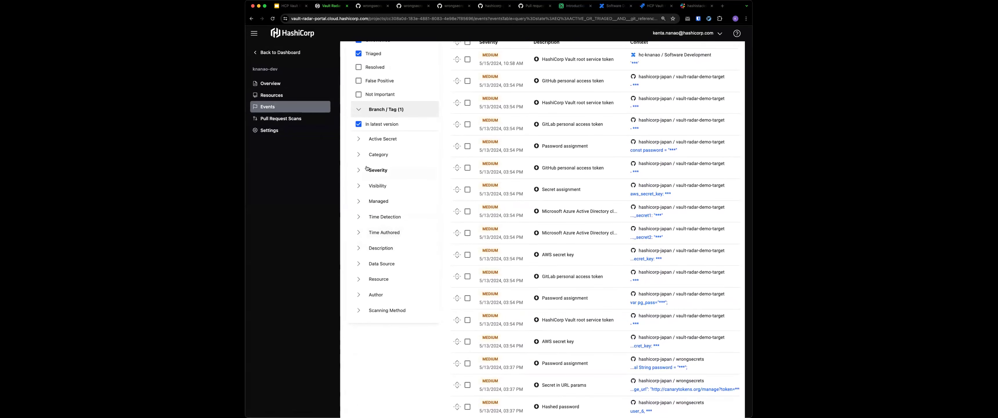
left_click(360, 156)
left_click(358, 170)
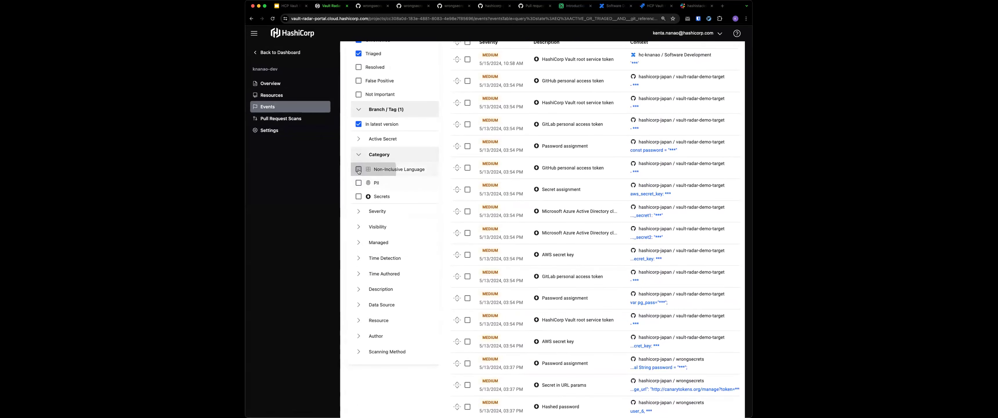
left_click(358, 207)
scroll(382, 160, "up", 2)
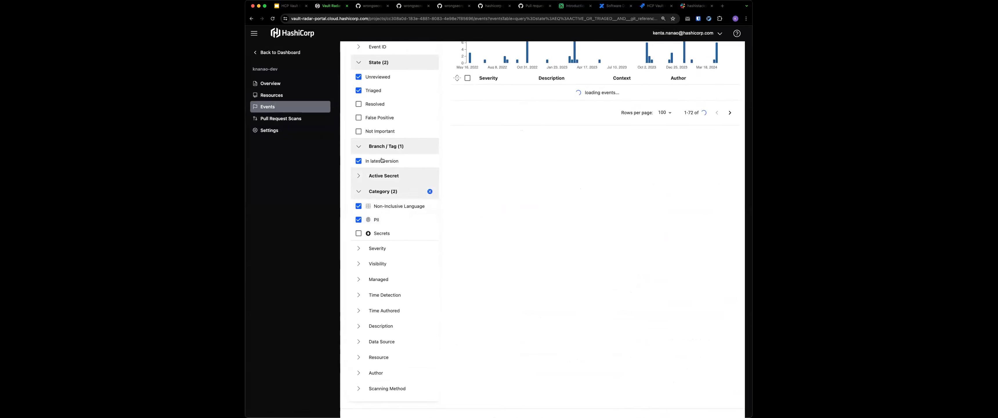
- Expand the PII Social Security Number event, view its source line in secrets.py on GitHub, and return to the events list
scroll(577, 123, "right", 1)
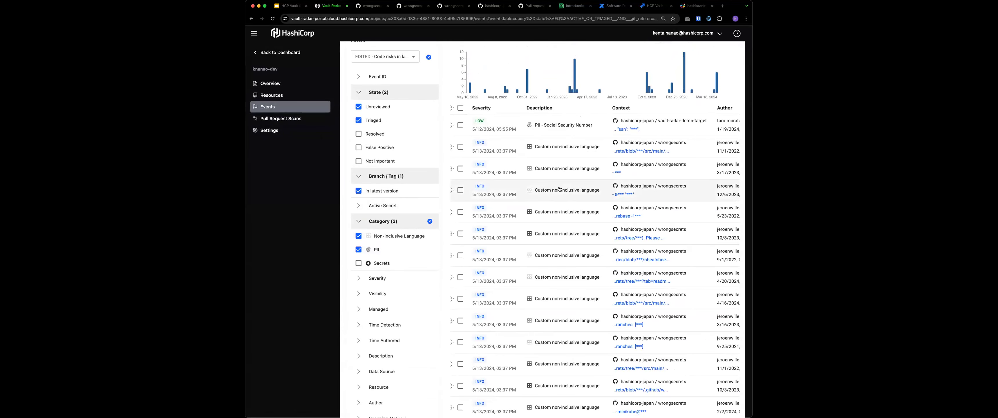
left_click(576, 122)
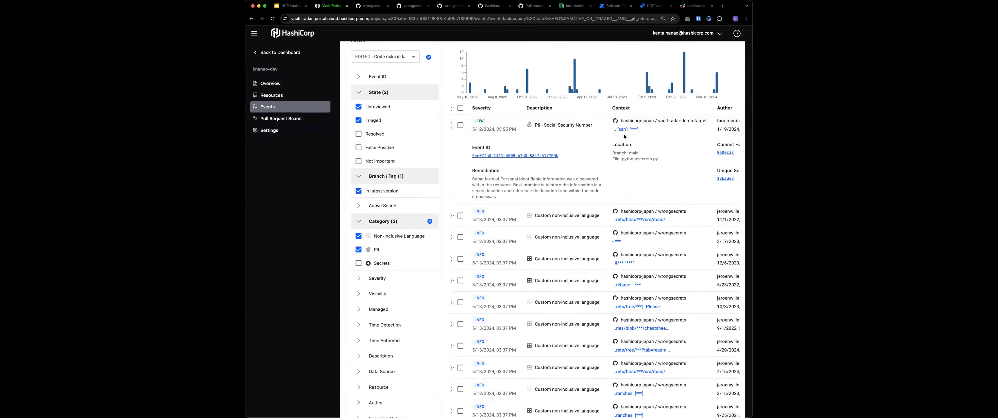
left_click(627, 130)
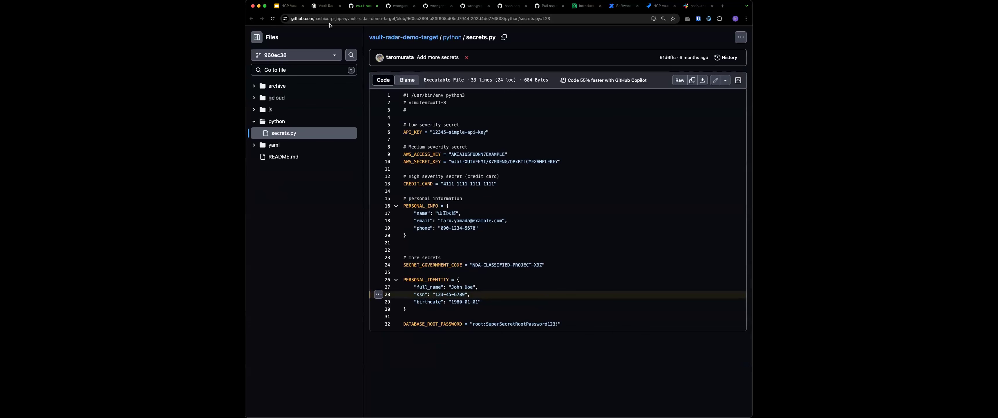
left_click(326, 7)
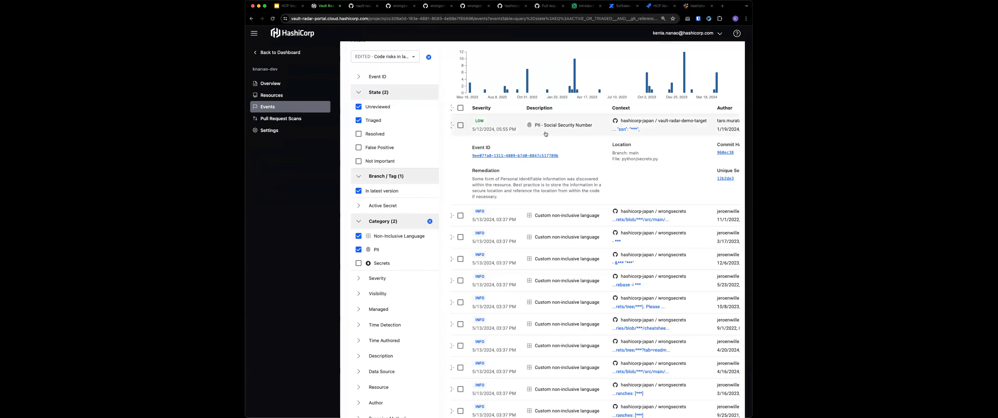
- Inspect the first custom non-inclusive language event and its source file on GitHub, and collapse the expanded event details
left_click(535, 211)
scroll(594, 160, "down", 3)
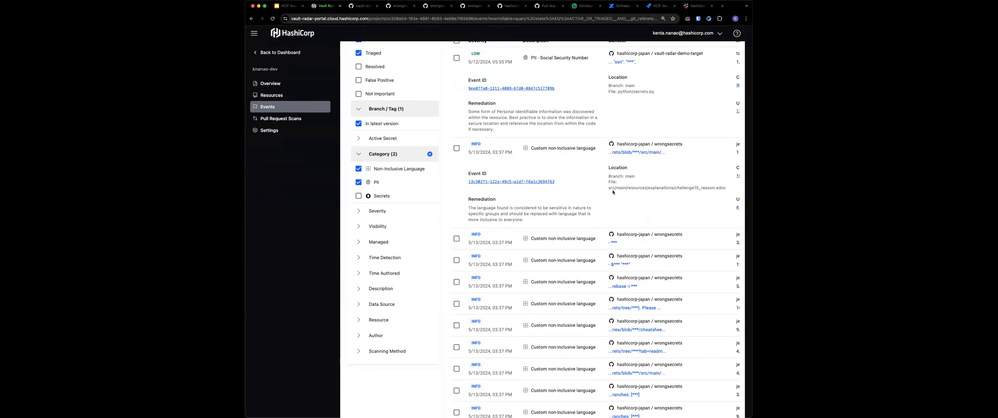
left_click(594, 149)
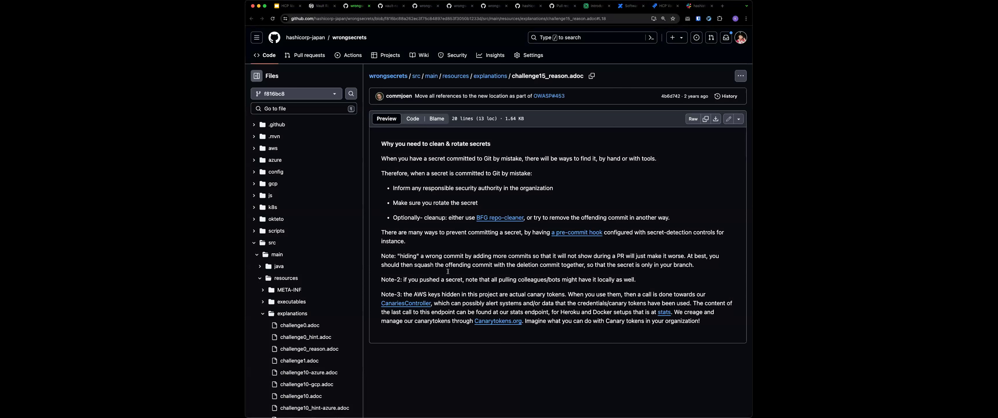
left_click(368, 8)
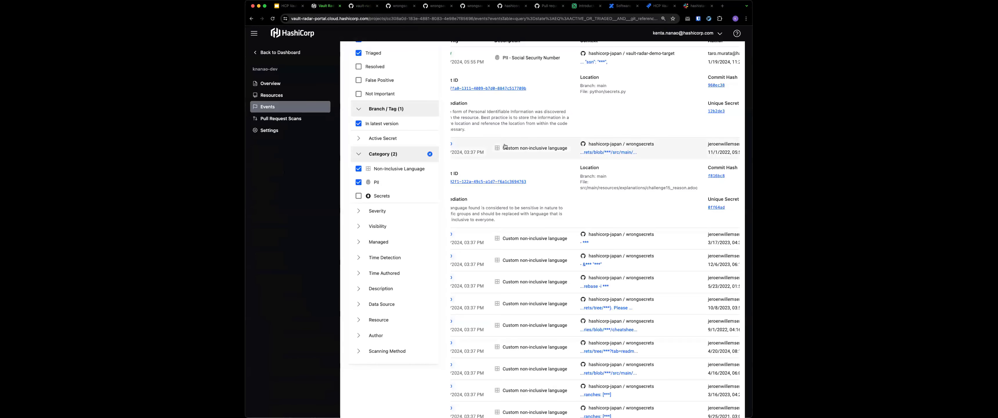
left_click(457, 148)
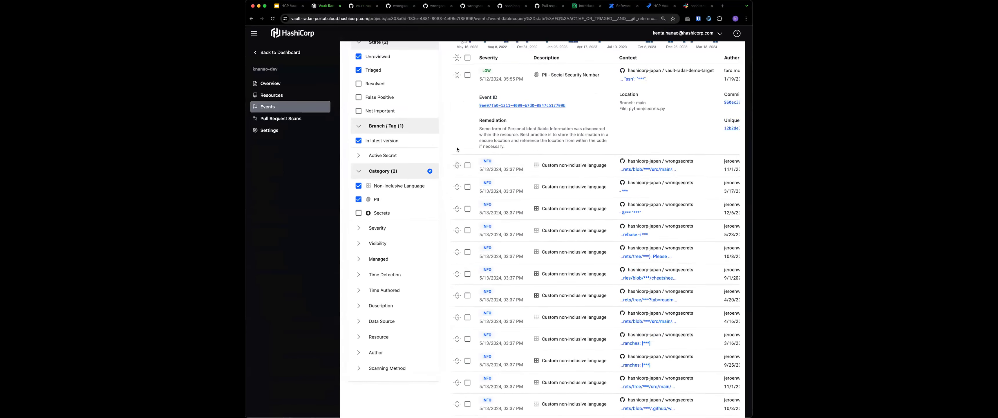
scroll(458, 163, "up", 3)
left_click(457, 170)
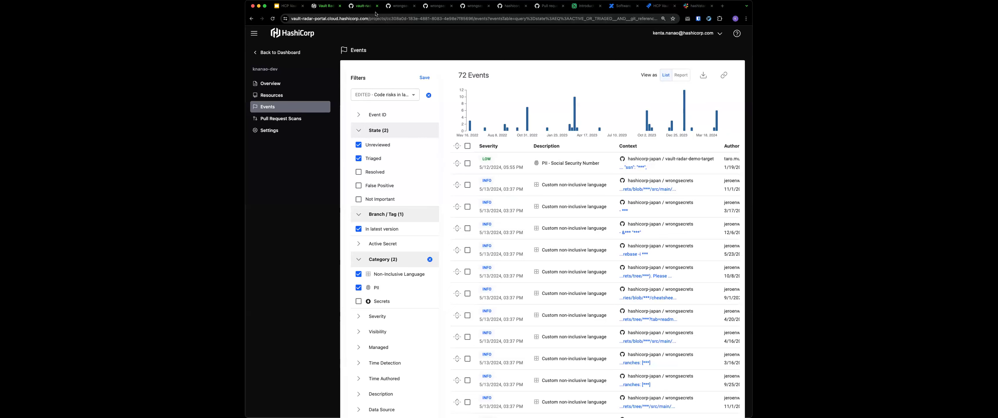
- Review the configured data sources, and switch to Confluence to view the Software Development space's existing blogs
left_click(277, 131)
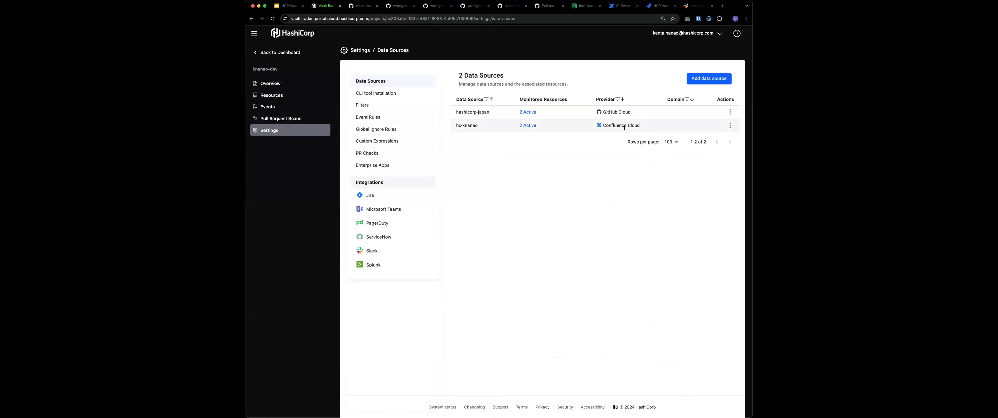
left_click(621, 5)
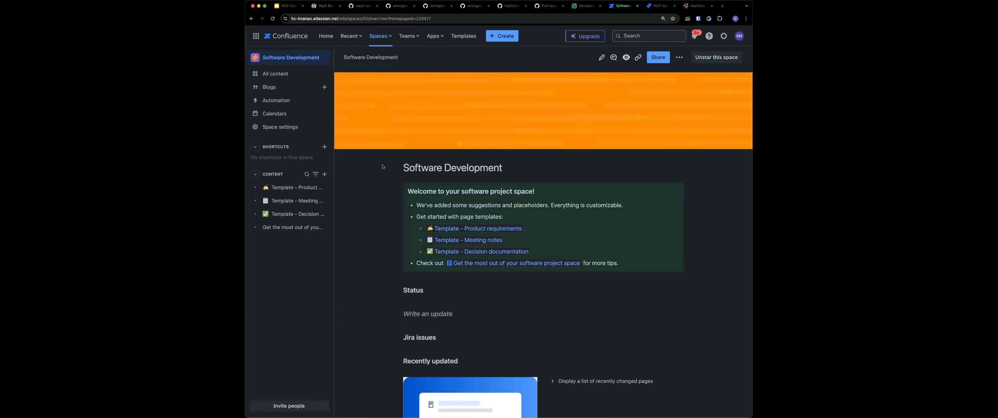
scroll(382, 166, "down", 3)
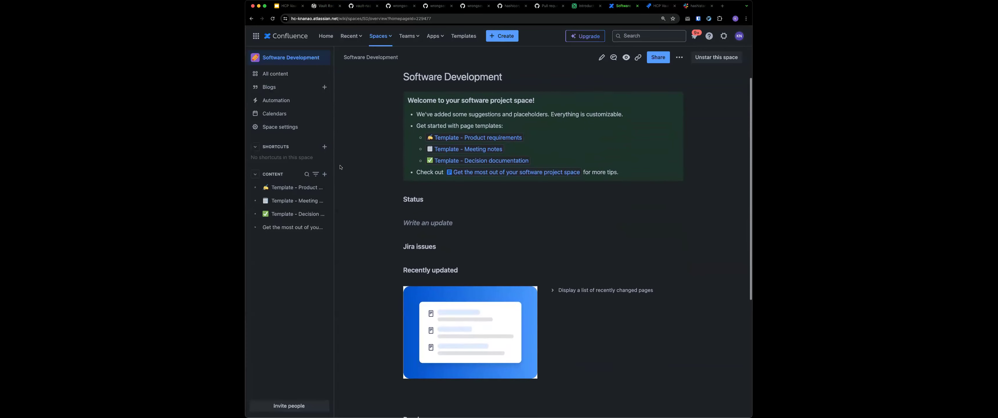
left_click(323, 88)
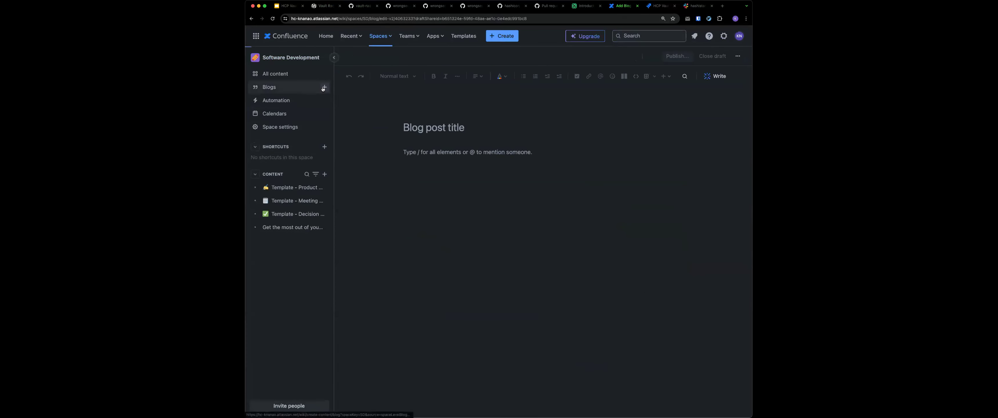
left_click(298, 87)
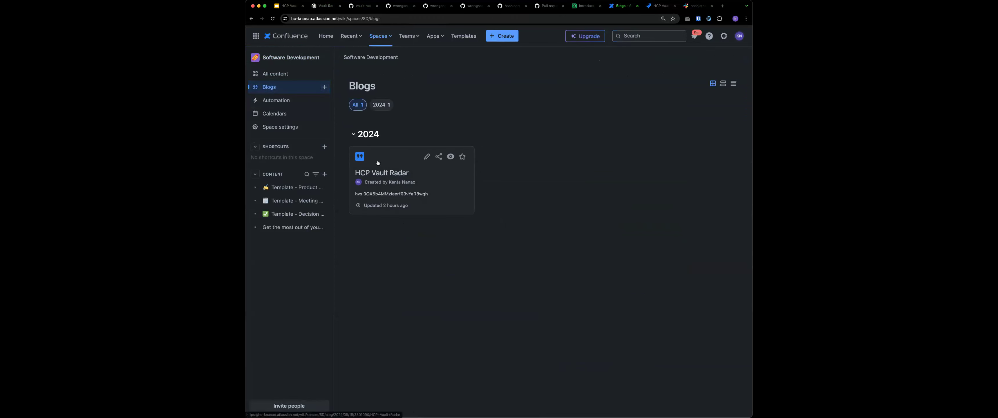
- Create a blog post titled "HCP Vault Radar Demo" in the Software Development space
left_click(325, 86)
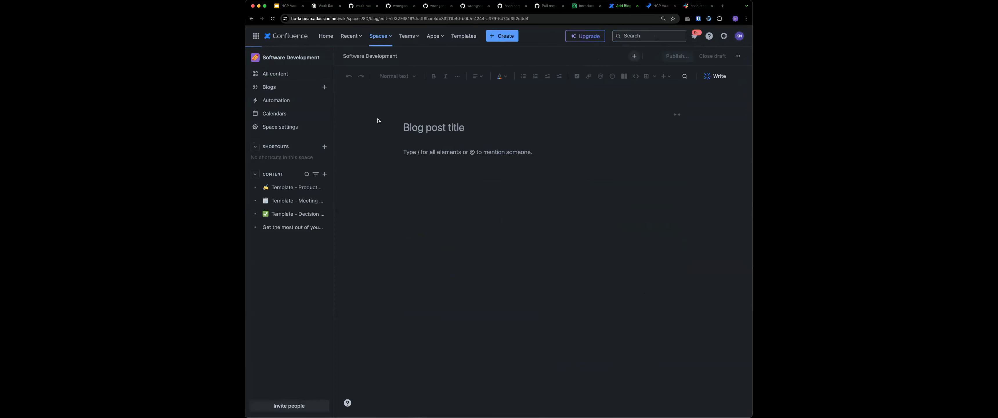
type("HCP Vault Das")
key("BackSpace")
type("ta")
key("BackSpace")
key("BackSpace")
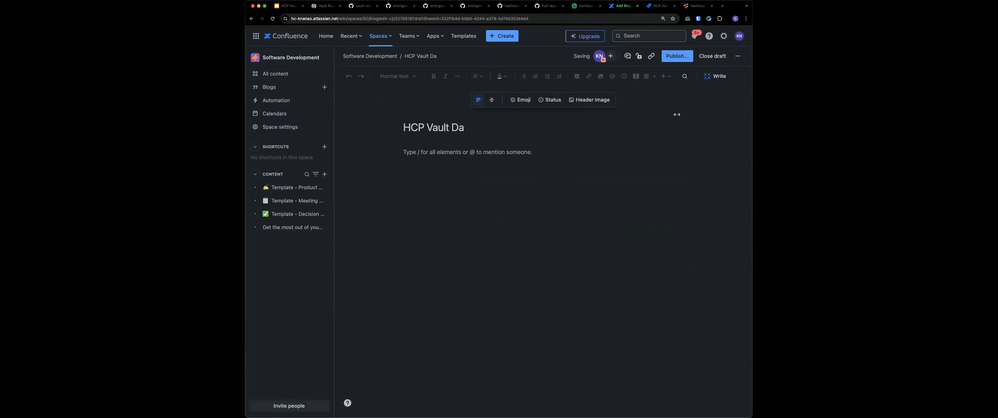
key("BackSpace")
key("BackSpace")
type("Radar Demo")
- Paste the Vault token into the blog post body and publish the post in the Software Development space
left_click(397, 174)
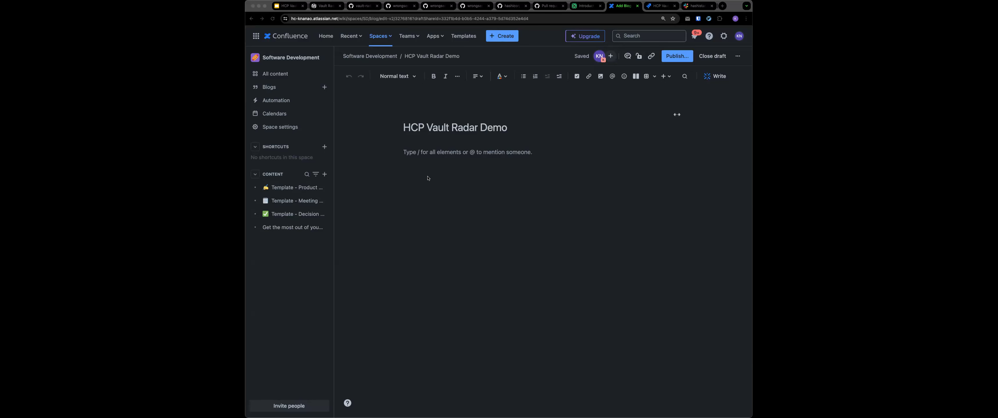
left_click(584, 180)
key("super+v")
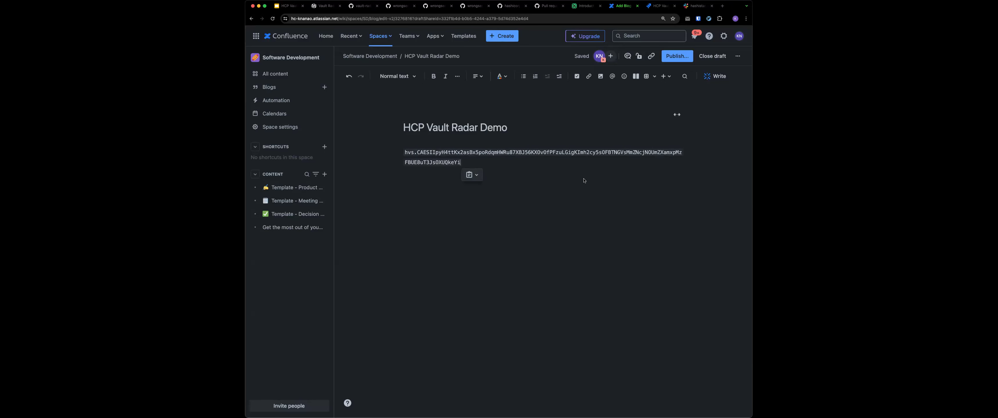
left_click(677, 55)
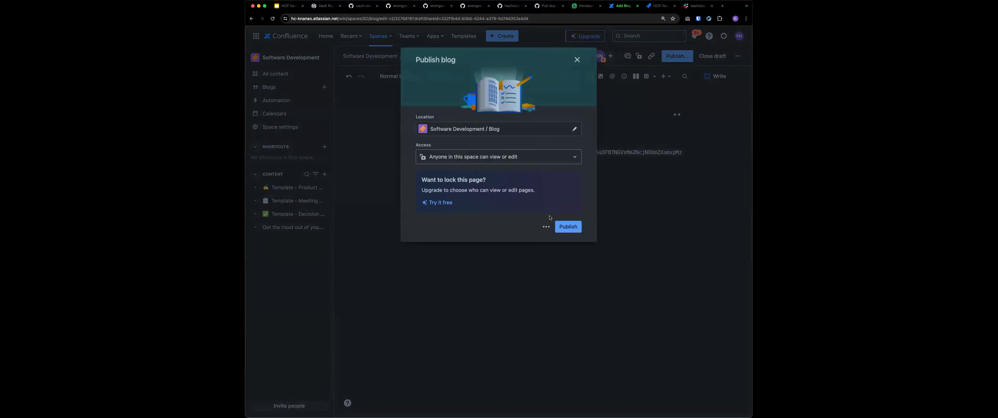
left_click(560, 227)
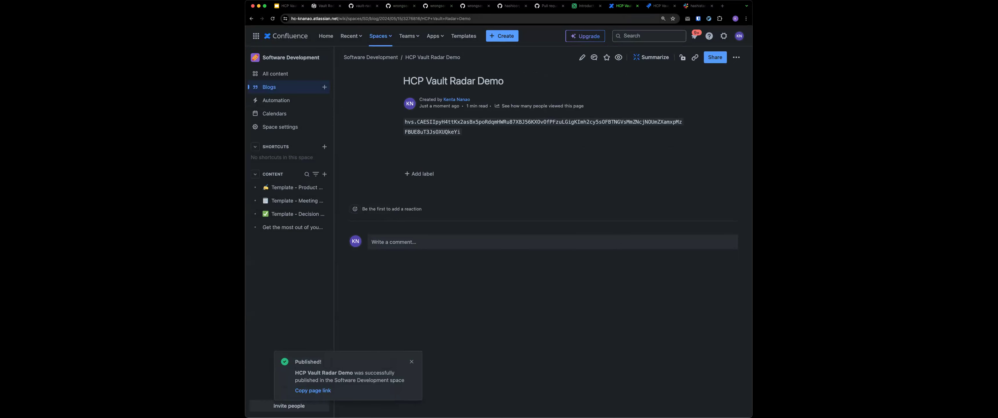
- Switch back to HCP Vault Radar and schedule a rescan of the Software Development Confluence resource
left_click(326, 6)
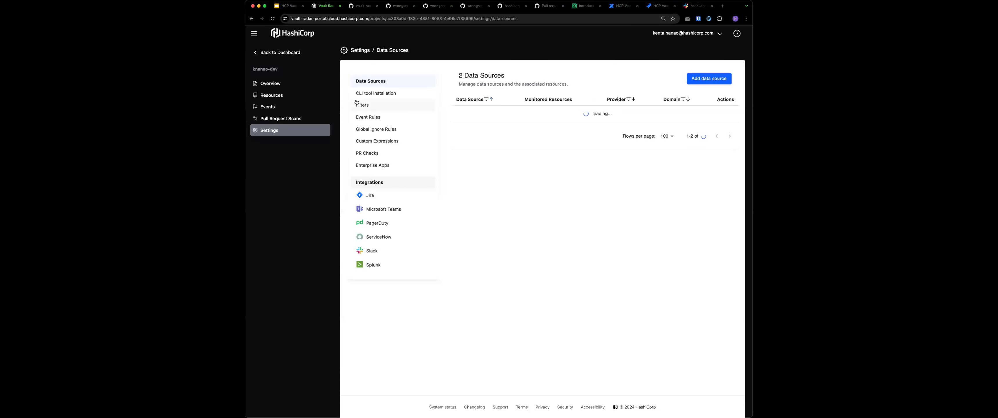
left_click(283, 98)
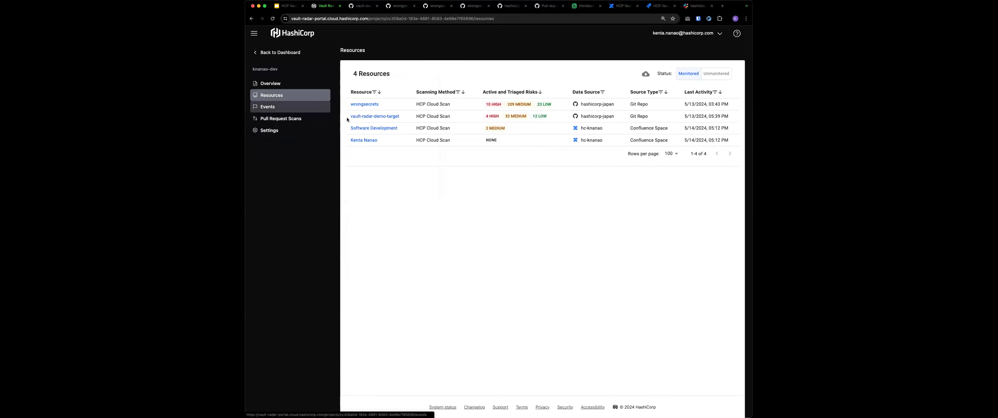
left_click(359, 128)
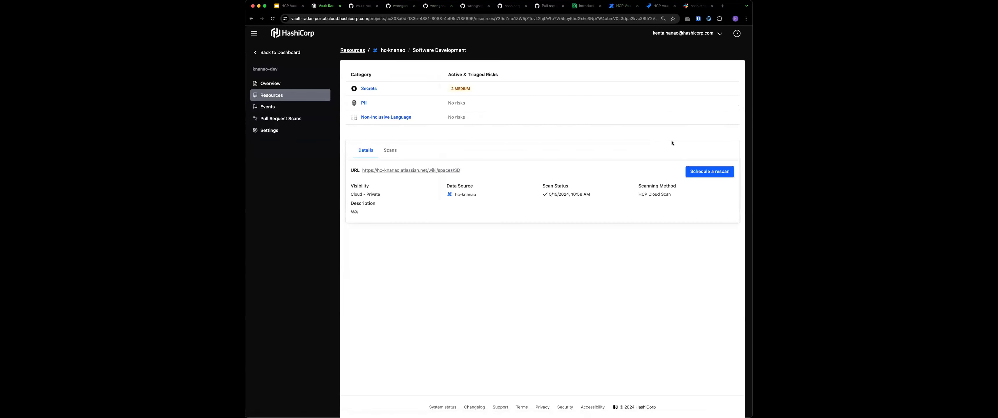
left_click(697, 173)
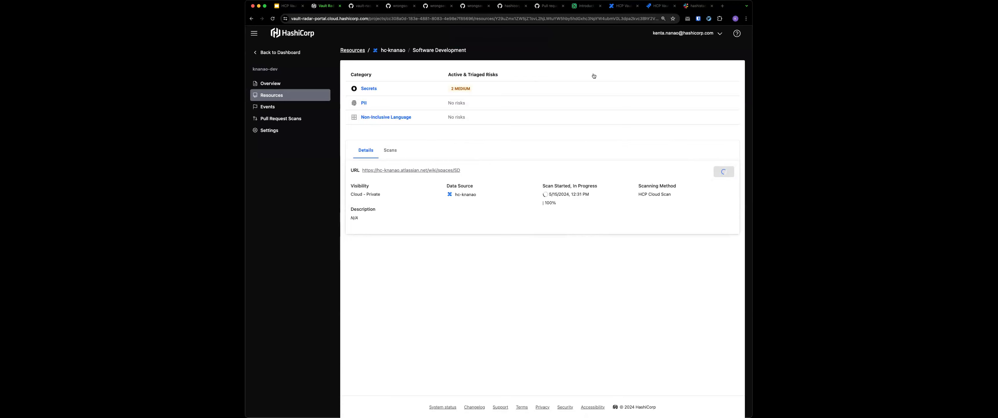
- Glance at the published blog post in Confluence, and switch to Jira to examine the HCP Vault Radar Reports board
left_click(616, 9)
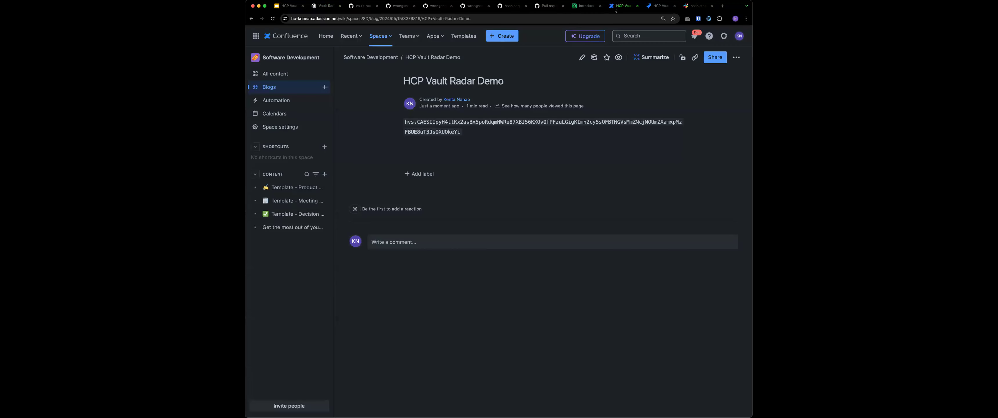
left_click(659, 5)
scroll(391, 236, "down", 3)
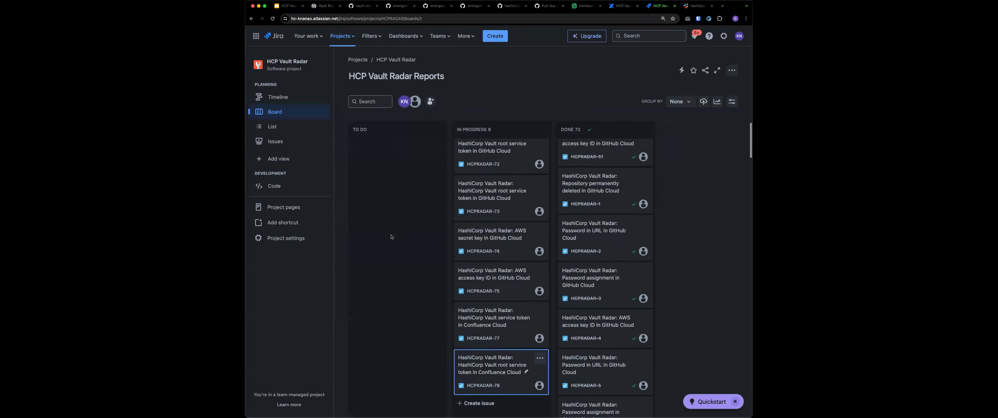
- Examine the description and the event and data source links of the HCPRADAR-72 Vault root service token issue, and close the issue
scroll(392, 232, "up", 3)
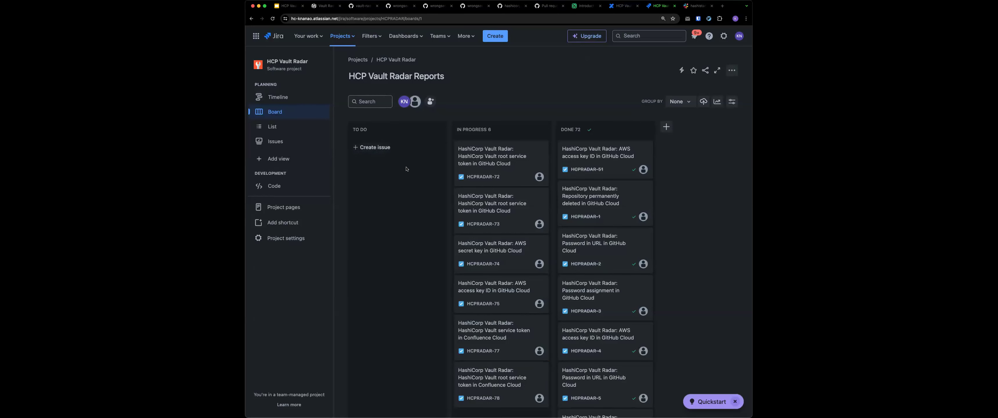
left_click(509, 159)
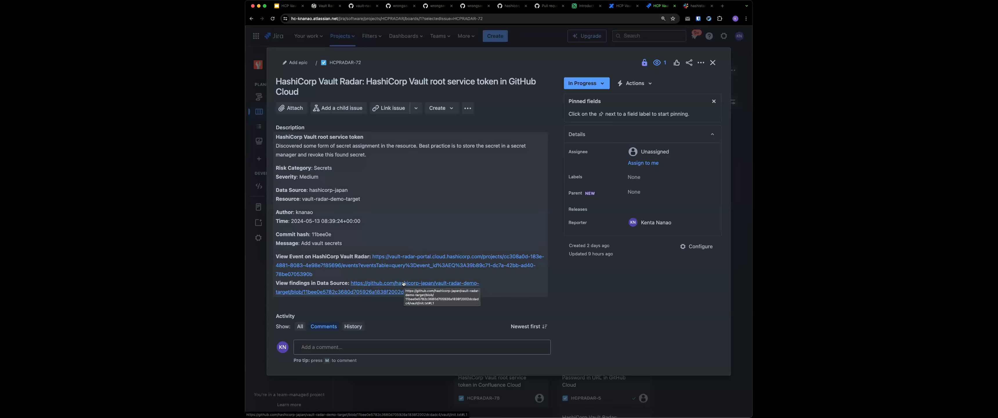
left_click(712, 62)
- Follow the root service token alert in Slack's hashistacks-demo channel to its Vault Radar event, close the event, and return to HCP Vault Radar
left_click(697, 6)
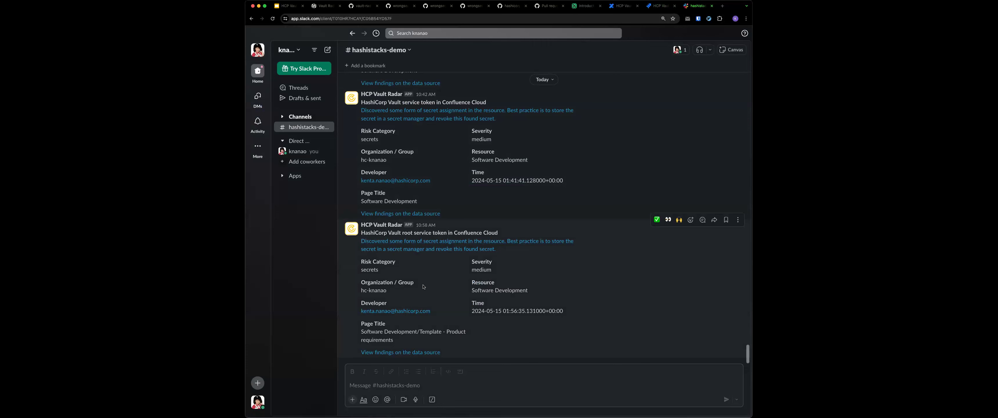
left_click(419, 243)
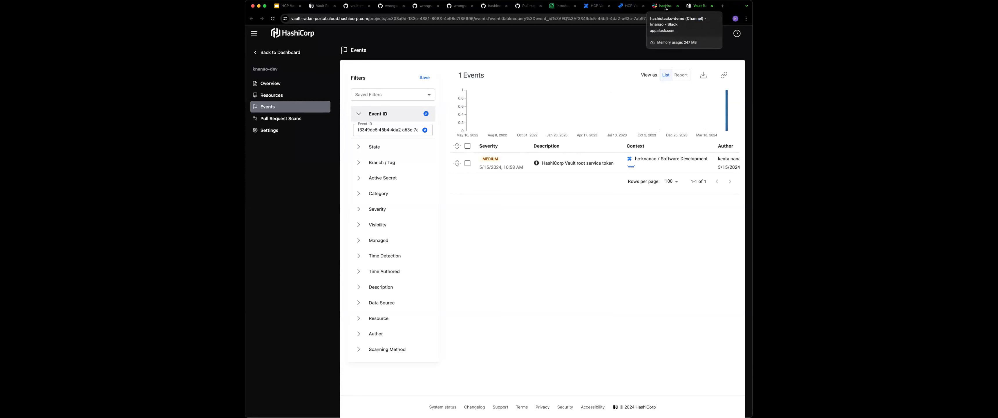
left_click(665, 6)
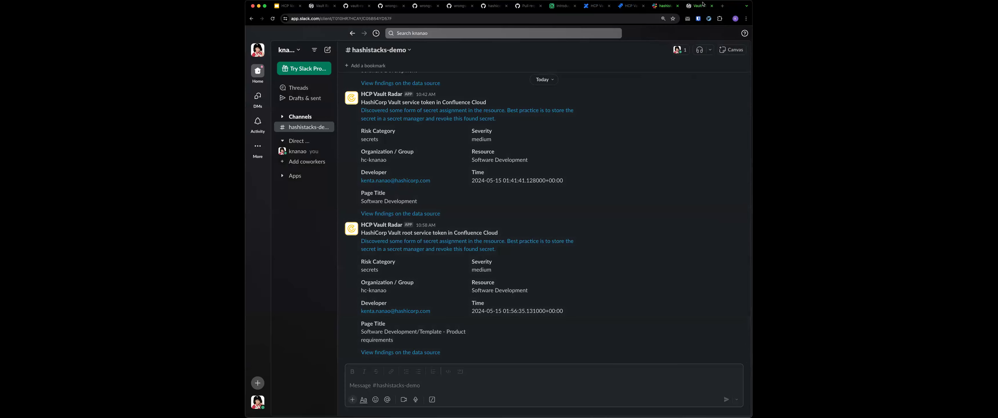
left_click(711, 6)
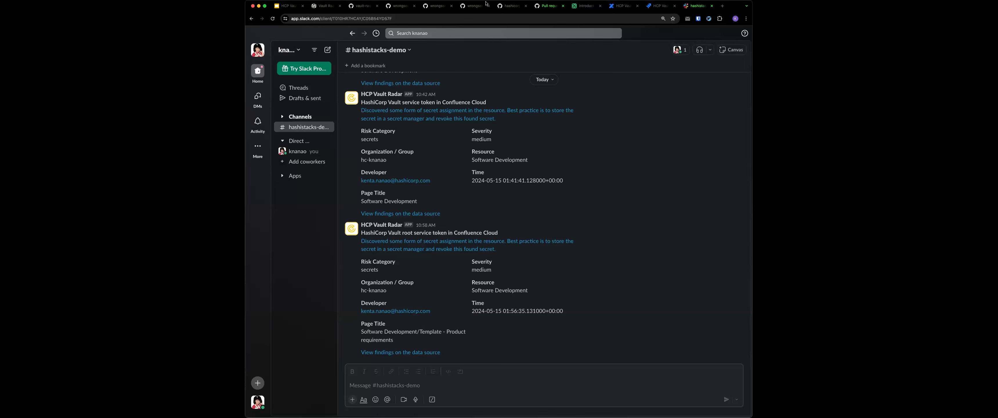
left_click(332, 9)
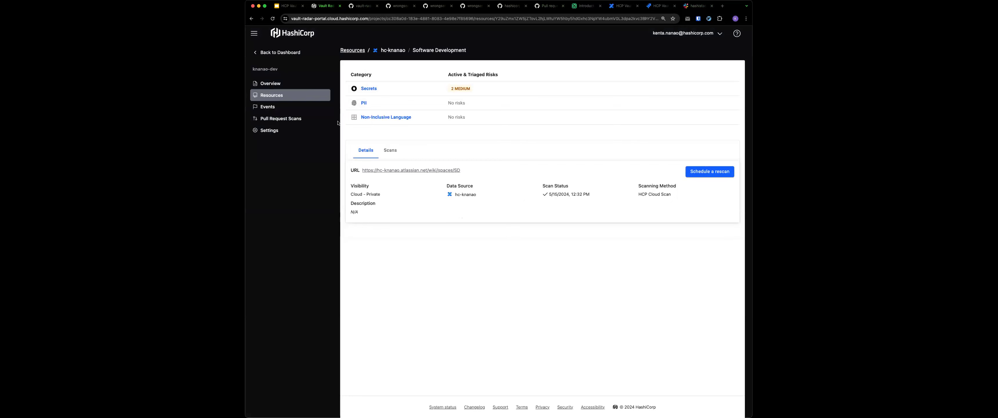
left_click(283, 89)
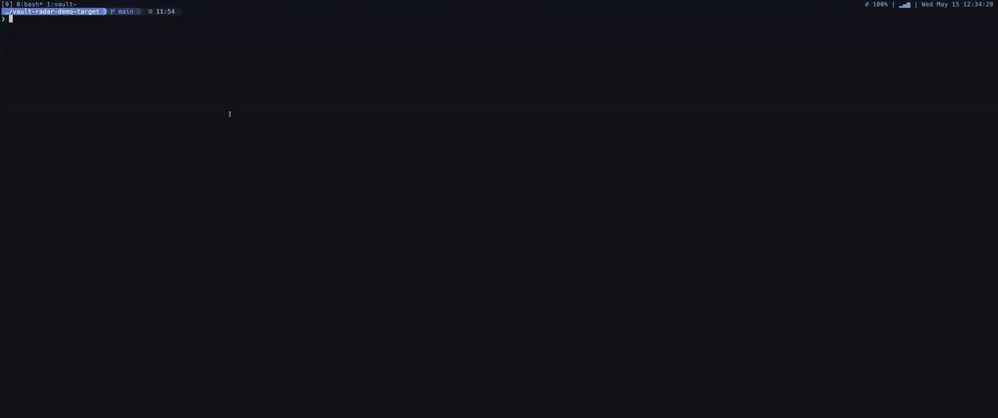
- Switch to the terminal and rerun aws iam list-access-keys --user-name radar-demo from the command history
key("ctrl+r")
type("aws")
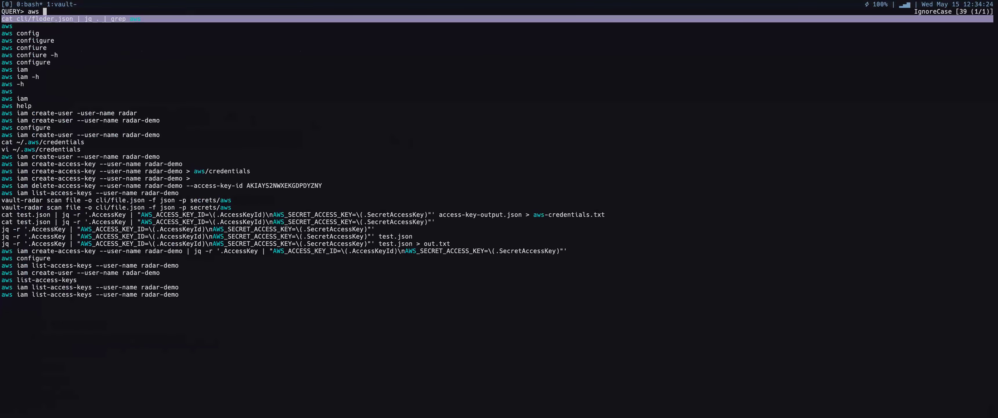
key("Down")
key("Down")
key("Down")
key("Down")
key("Down")
key("Down")
key("Down")
key("Down")
key("Down")
key("Down")
key("Down")
key("Down")
key("Down")
key("Down")
key("Down")
key("Down")
key("Down")
key("Down")
key("Down")
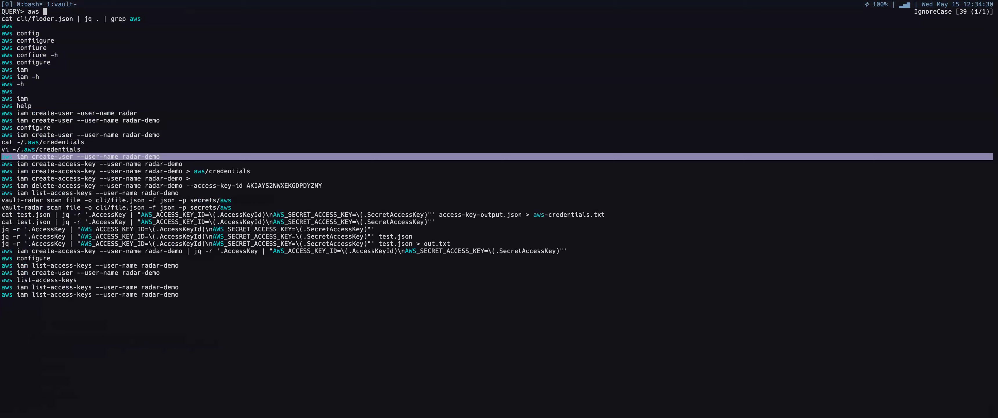
key("Down")
key("Down")
key("Down")
key("Down")
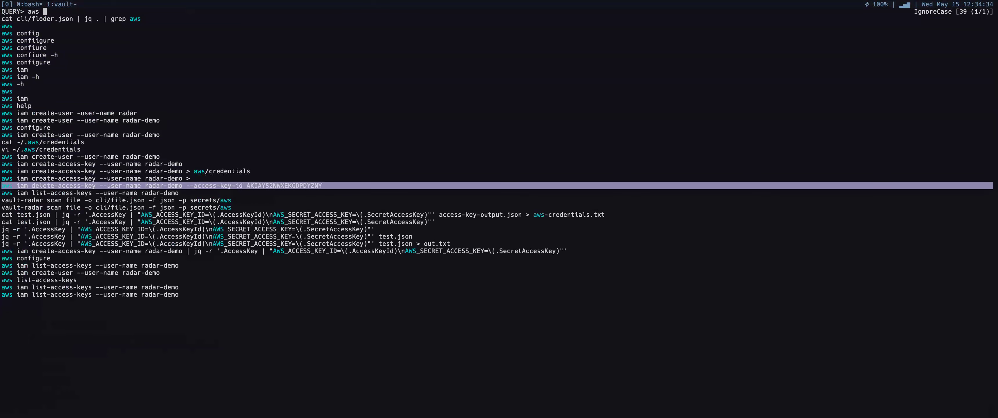
key("Down")
key("Return")
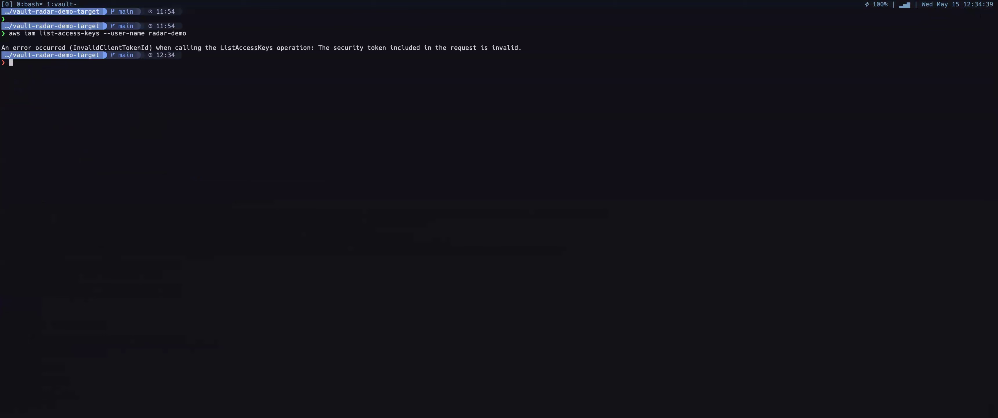
key("Return")
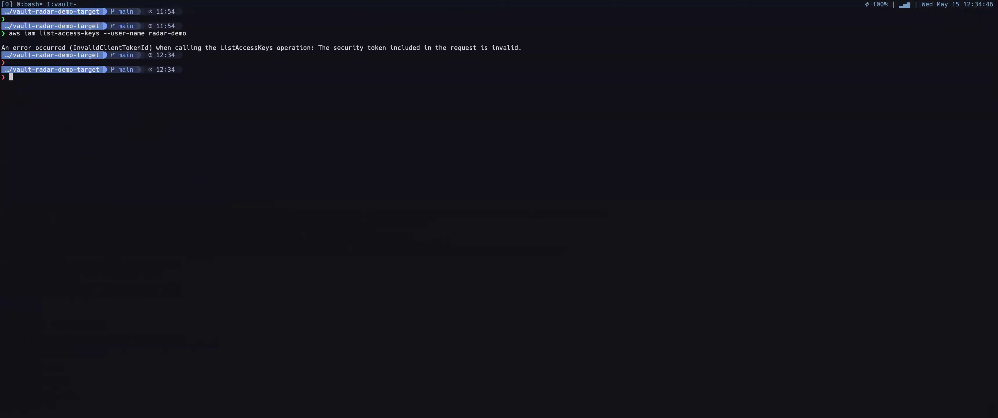
- Retry listing the radar-demo user's IAM access keys with the list-access-keys command from the history
key("Up")
key("Down")
key("ctrl+r")
type("aws")
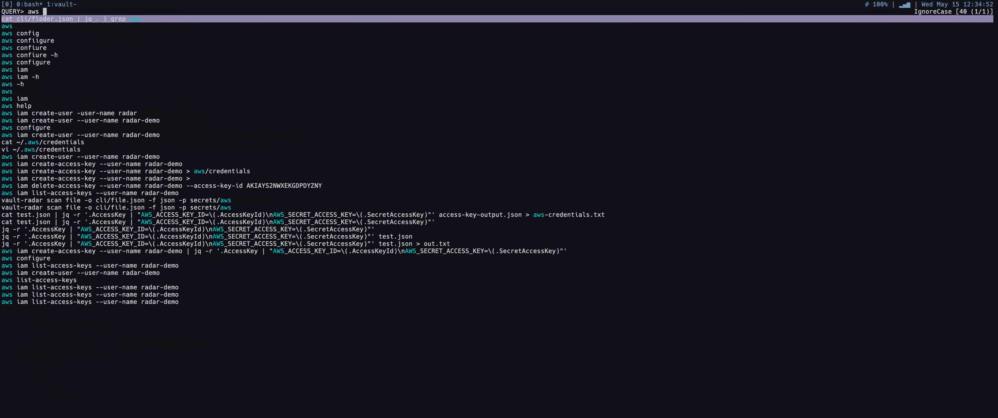
key("Down")
key("Down")
key("Down")
key("Down")
key("Down")
key("Down")
key("Down")
key("Down")
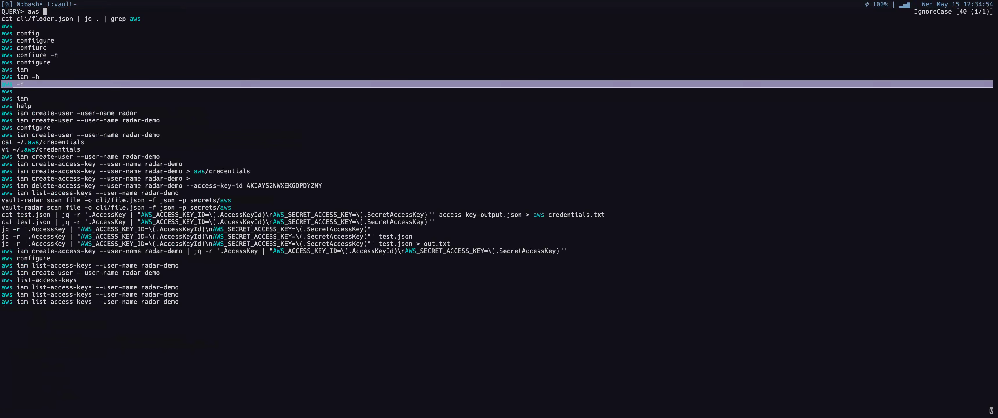
key("Down")
key("Down")
key("Down")
key("Down")
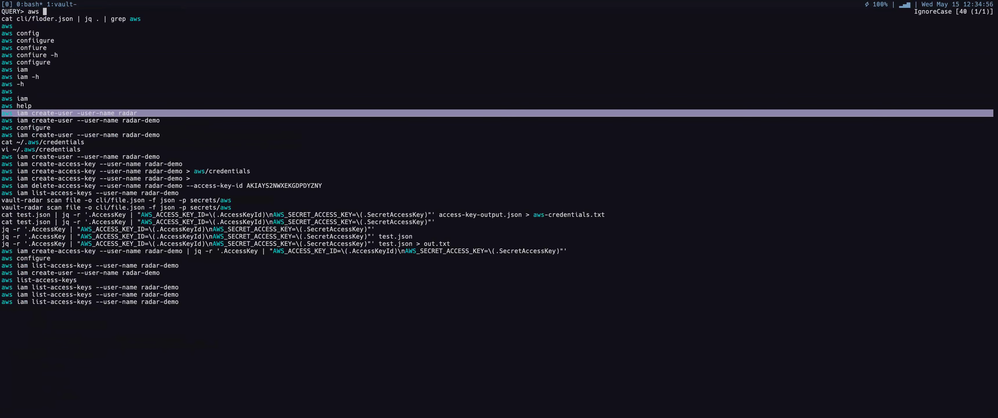
key("Down")
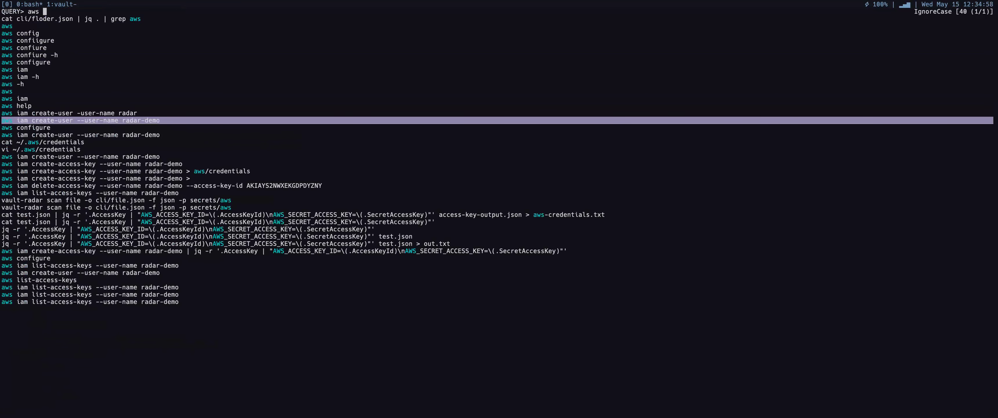
key("Down")
key("Down")
key("Down")
key("Down")
key("Down")
key("Down")
key("Down")
key("Down")
key("Down")
key("Down")
key("Down")
key("Down")
key("Up")
key("Up")
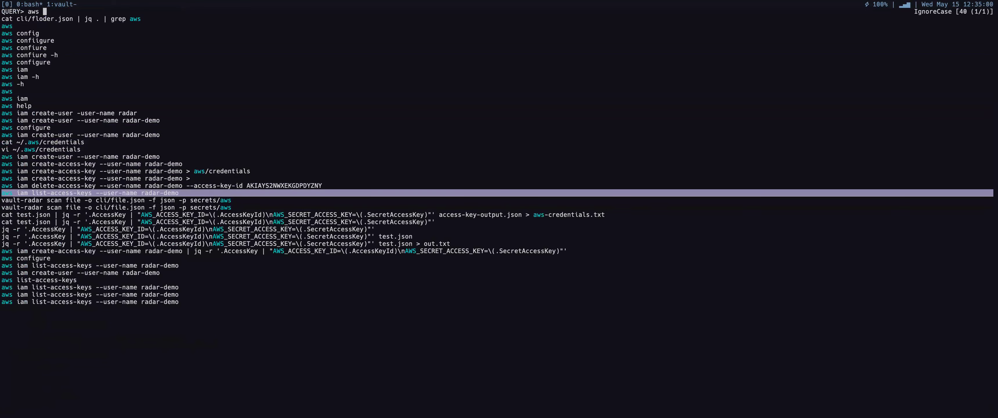
key("Return")
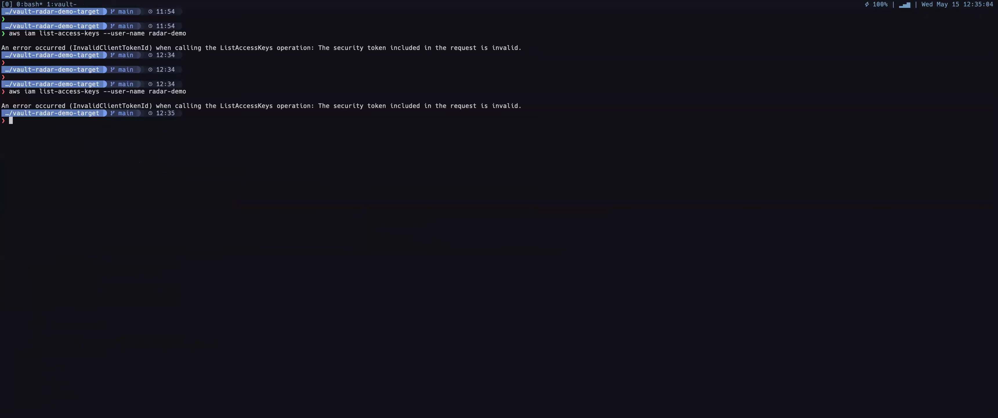
key("Return")
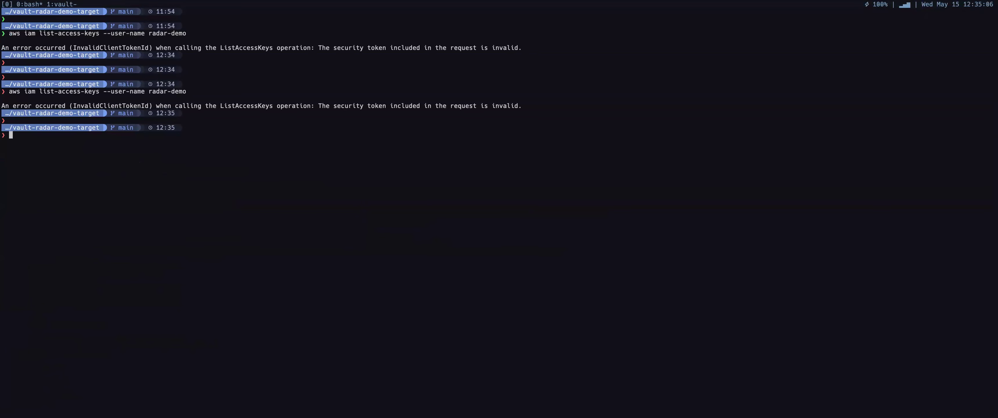
- Try to create the IAM user with aws iam create-user -user-name radar-demo
key("ctrl+r")
type("aws iam")
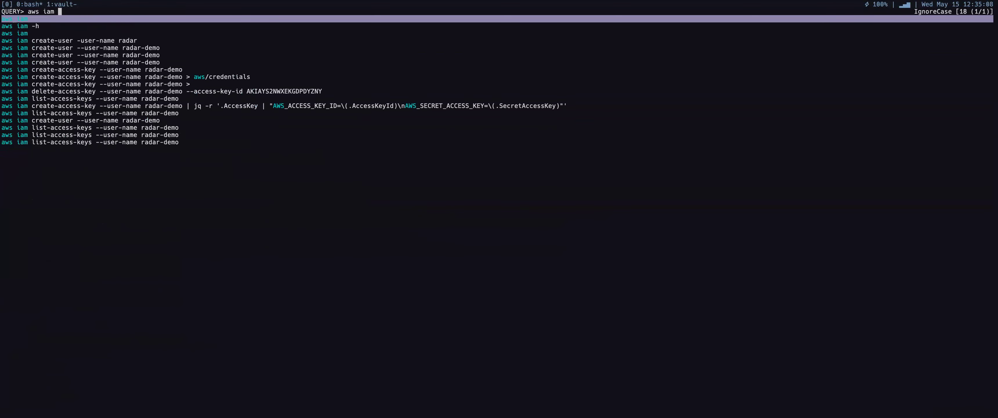
key("Escape")
type("aws iam create-user -user-name radar-demo")
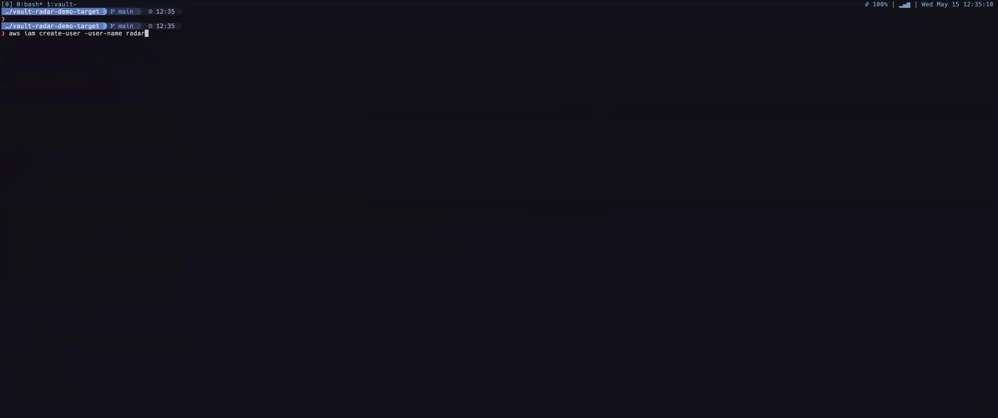
key("Return")
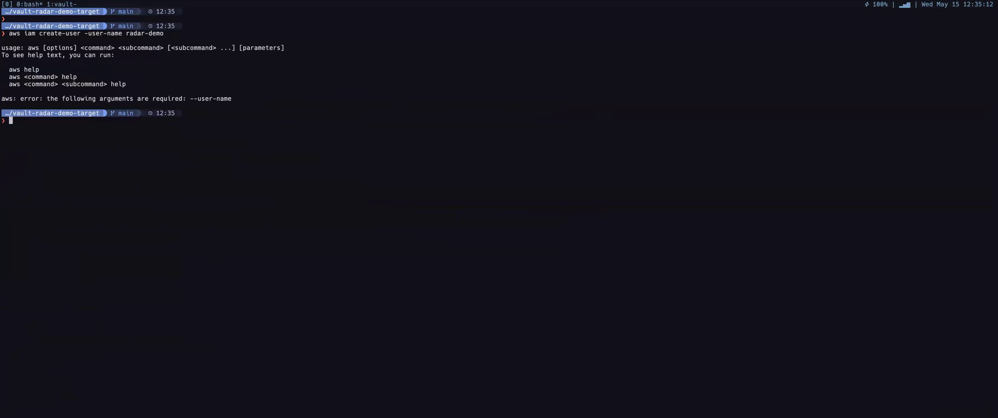
- Correct the option to --user-name, retry creating the radar-demo IAM user, and clear the terminal
key("Up")
key("Left")
key("Left")
key("Left")
key("Left")
key("Left")
key("Left")
key("Left")
key("Left")
key("Left")
key("Left")
key("Left")
key("Left")
key("Left")
key("Left")
key("Left")
key("Left")
key("Left")
key("Left")
key("Left")
key("Left")
type("-")
key("Return")
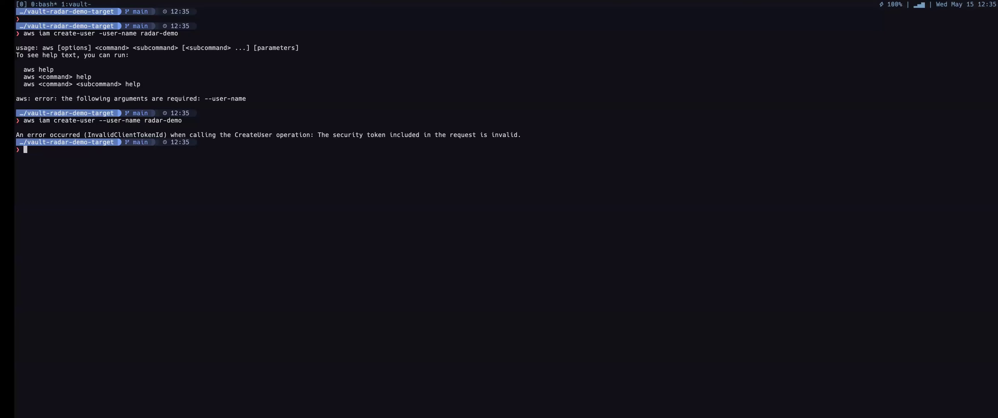
key("ctrl+l")
- Recall the vault-radar scan slack command for channel C05B54YD57F with JSON output from the command history
key("ctrl+r")
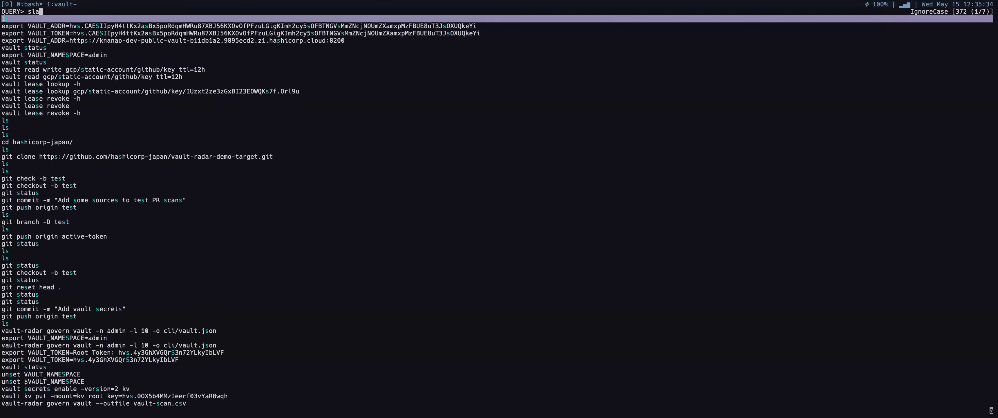
type("slack")
key("BackSpace")
key("BackSpace")
key("BackSpace")
key("BackSpace")
key("BackSpace")
type("v")
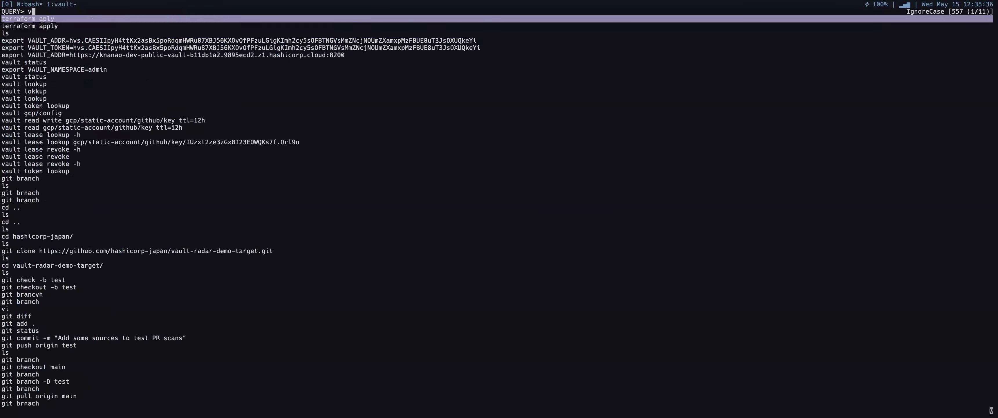
type("ault-radar slack")
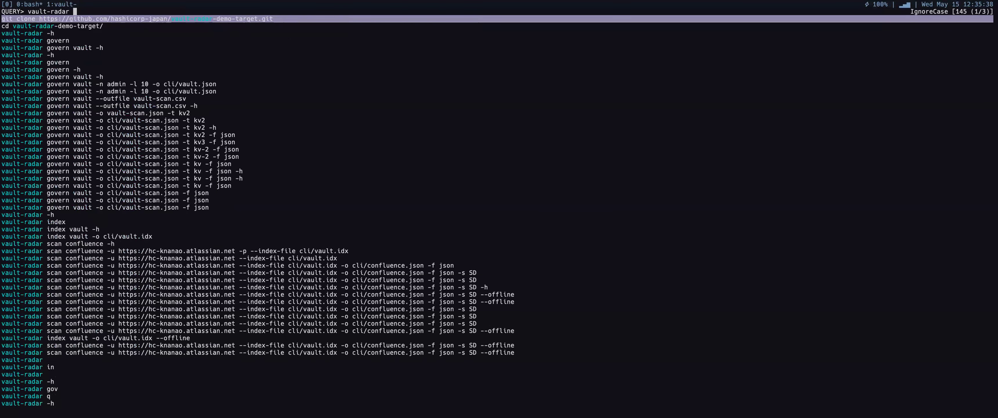
key("Down")
key("Down")
key("Down")
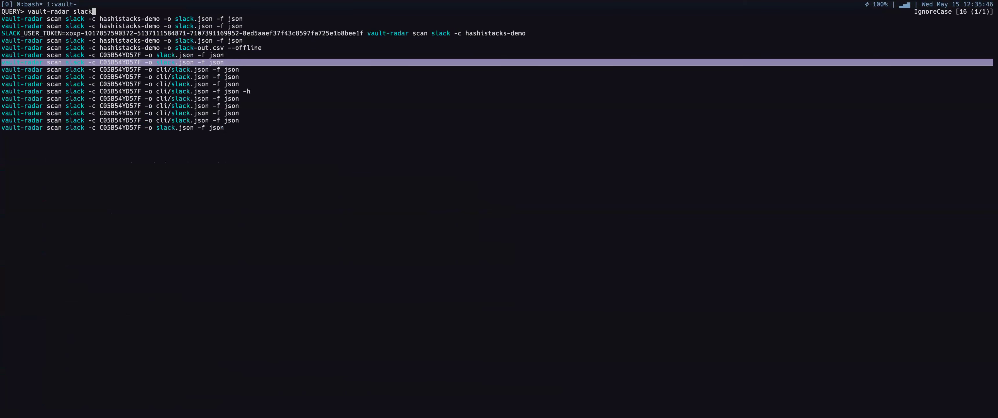
key("Return")
- Set the scan's output file to cli/slack.json, run the Slack channel scan, and exit its summary when it completes
key("Left")
key("Left")
key("Left")
key("Left")
key("Left")
key("Left")
key("Left")
key("Left")
key("Left")
key("Left")
key("Left")
key("Left")
key("Left")
key("Left")
key("Left")
key("Left")
key("Left")
key("Left")
type("cli")
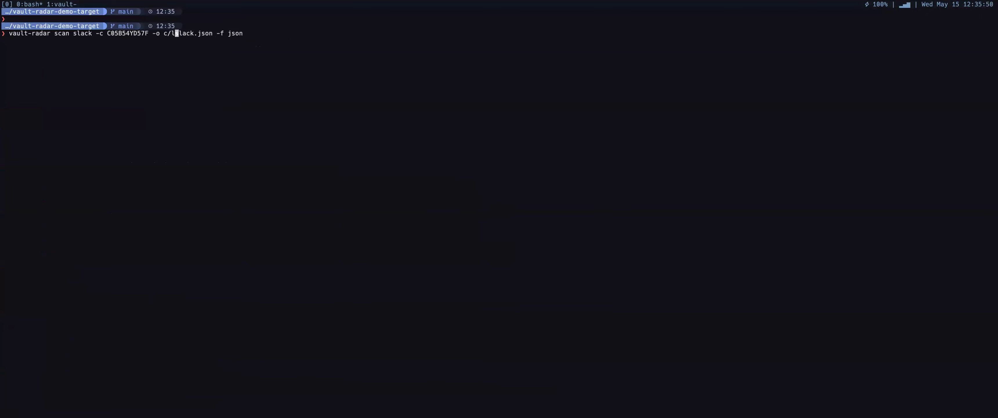
type("/")
key("Return")
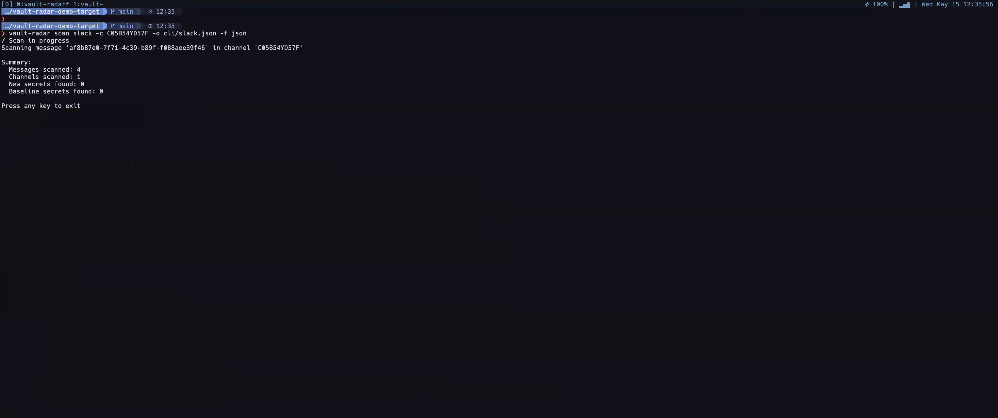
key("Return")
- Review the completed Slack scan's command and summary in the terminal scrollback, selecting parts of the text for emphasis
key("ctrl+b")
key("bracketleft")
key("Up")
key("Up")
key("Up")
key("Up")
key("Up")
key("Up")
key("Up")
key("Up")
key("Up")
key("Up")
key("Up")
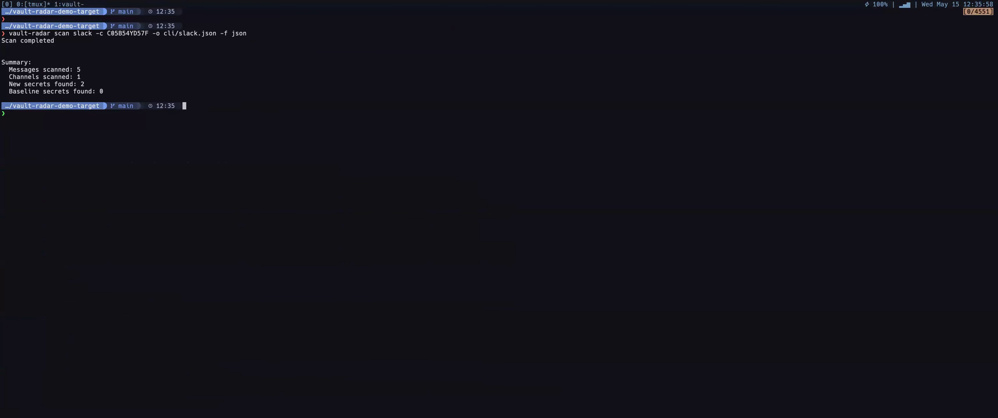
key("B")
key("B")
key("B")
key("B")
key("B")
key("space")
key("E")
key("Return")
key("ctrl+b")
key("bracketleft")
key("Up")
key("Up")
key("Up")
key("Up")
key("Up")
key("Up")
key("Up")
key("Up")
key("Up")
key("Up")
key("Up")
key("Down")
key("0")
key("b")
key("b")
key("b")
key("b")
key("b")
key("b")
key("b")
key("b")
key("space")
key("w")
key("w")
key("w")
key("e")
key("Return")
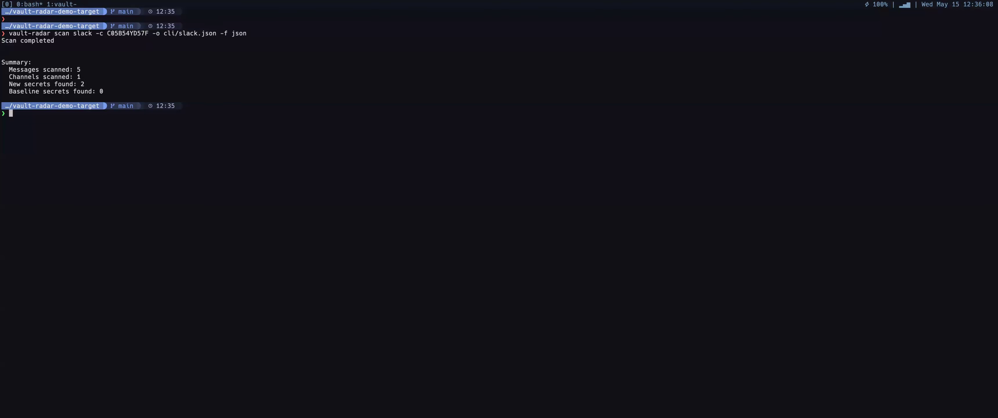
- Pretty-print the scan results by running cat cli/slack.json | jq . in the terminal
type("cat")
type("cli/")
key("Tab")
type("| jq")
key("Return")
- Examine both password findings in the formatted JSON output, from the last entry back to the first
key("ctrl+b")
key("bracketleft")
key("k")
key("k")
key("k")
key("k")
key("k")
key("k")
key("k")
key("k")
key("k")
key("k")
key("k")
key("k")
key("k")
key("k")
key("k")
key("k")
key("k")
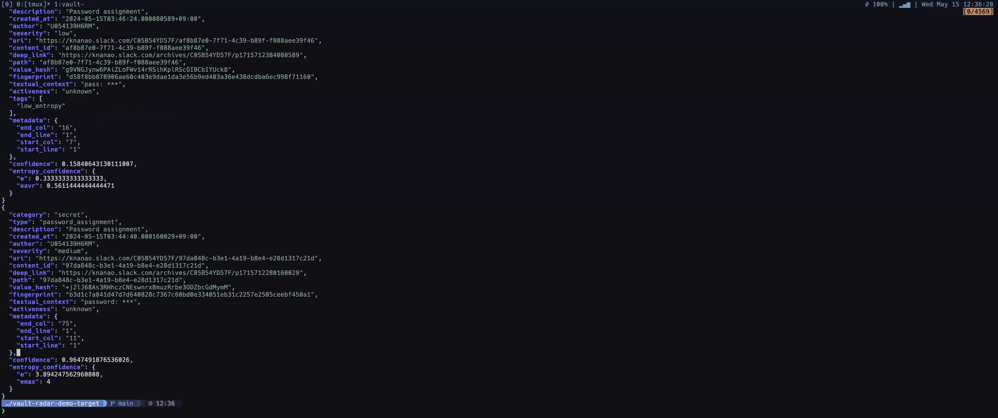
key("ctrl+u")
key("j")
key("j")
key("j")
key("j")
key("j")
key("j")
key("j")
key("j")
key("j")
key("j")
key("j")
key("j")
key("j")
key("j")
key("j")
key("j")
key("j")
key("j")
key("j")
key("j")
key("j")
key("j")
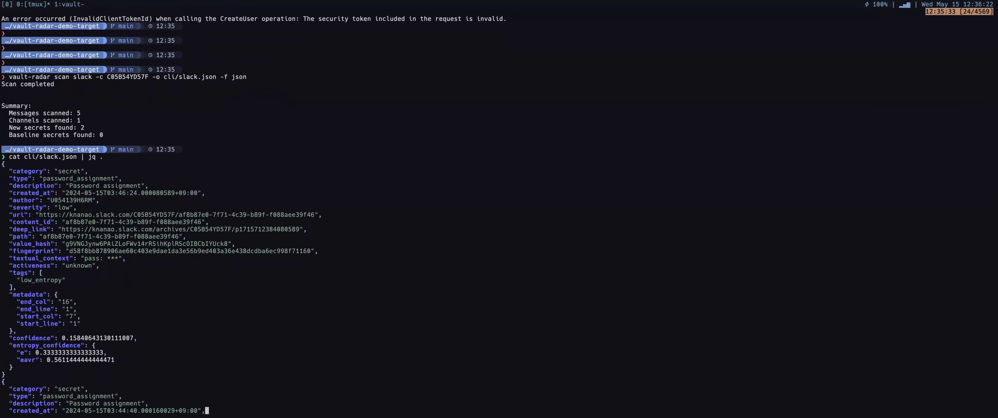
- Locate the tags of the first, low-severity finding and highlight the low_entropy value
key("k")
key("k")
key("k")
key("k")
key("k")
key("k")
key("k")
key("k")
key("k")
key("j")
key("j")
key("j")
key("0")
key("k")
key("k")
key("k")
key("k")
key("k")
key("k")
key("k")
key("k")
key("k")
key("k")
key("k")
key("k")
key("k")
key("k")
key("k")
key("k")
key("j")
key("j")
key("j")
key("w")
key("v")
key("$")
key("h")
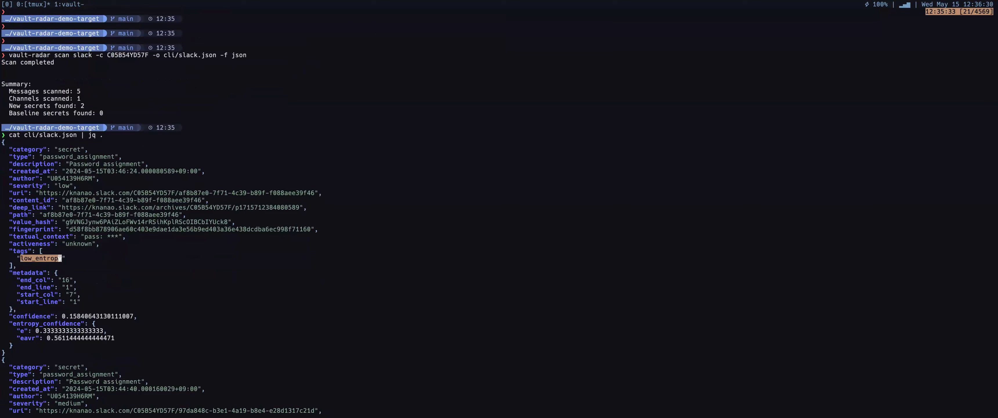
key("V")
key("Return")
- Return to the first, low-severity password finding in the terminal scrollback and examine its tags and the fields around them
key("ctrl+b")
key("bracketleft")
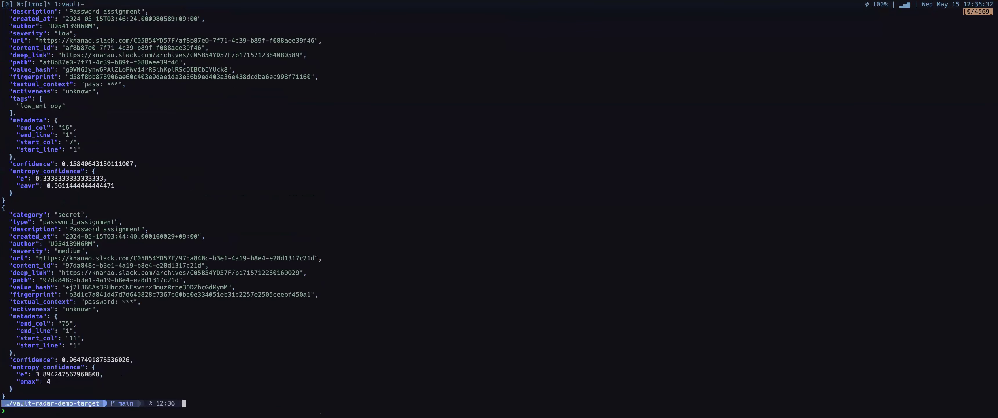
key("ctrl+u")
key("ctrl+u")
key("ctrl+d")
key("k")
key("k")
key("k")
key("k")
key("k")
key("k")
key("k")
key("k")
key("k")
key("k")
key("k")
key("k")
key("k")
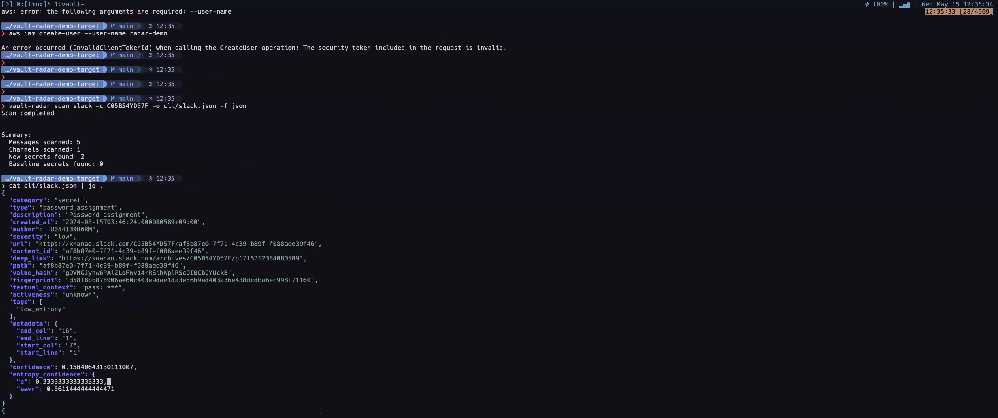
key("k")
key("k")
key("k")
key("k")
key("k")
key("k")
key("k")
key("k")
key("k")
key("k")
key("k")
key("b")
key("b")
key("b")
key("k")
key("b")
key("e")
key("l")
key("h")
key("b")
key("b")
key("b")
key("h")
- Read on from the first finding's confidence and entropy values through to the end of the second, medium-severity finding
key("j")
key("j")
key("j")
key("j")
key("j")
key("j")
key("j")
key("j")
key("j")
key("j")
key("j")
key("j")
key("j")
key("b")
key("b")
key("j")
key("$")
key("j")
key("j")
key("j")
key("j")
key("j")
key("j")
key("j")
key("j")
key("j")
key("j")
key("j")
key("j")
key("j")
key("j")
key("j")
key("j")
key("j")
key("j")
key("j")
key("j")
key("j")
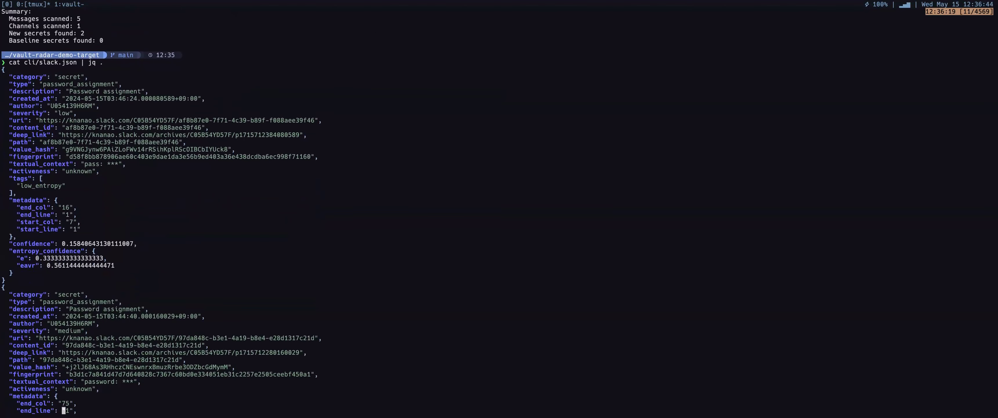
key("j")
key("j")
key("j")
key("j")
key("j")
key("j")
key("j")
key("j")
key("j")
- Re-examine the medium-severity finding's path, hash and metadata fields along with its confidence and entropy values
key("k")
key("k")
key("k")
key("k")
key("k")
key("k")
key("k")
key("k")
key("k")
key("k")
key("k")
key("k")
key("k")
key("k")
key("k")
key("k")
key("k")
key("k")
key("k")
key("k")
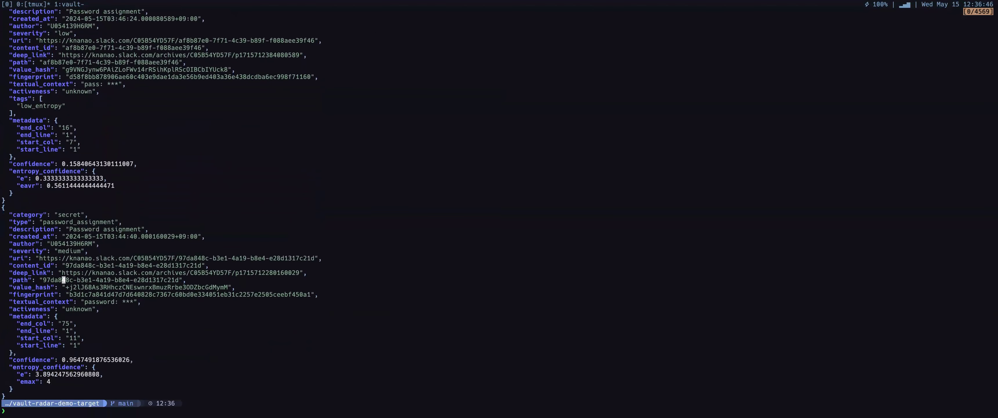
key("k")
key("h")
key("j")
key("j")
key("j")
key("j")
key("j")
key("j")
key("j")
key("j")
key("j")
key("j")
key("j")
key("j")
key("j")
key("b")
key("b")
key("j")
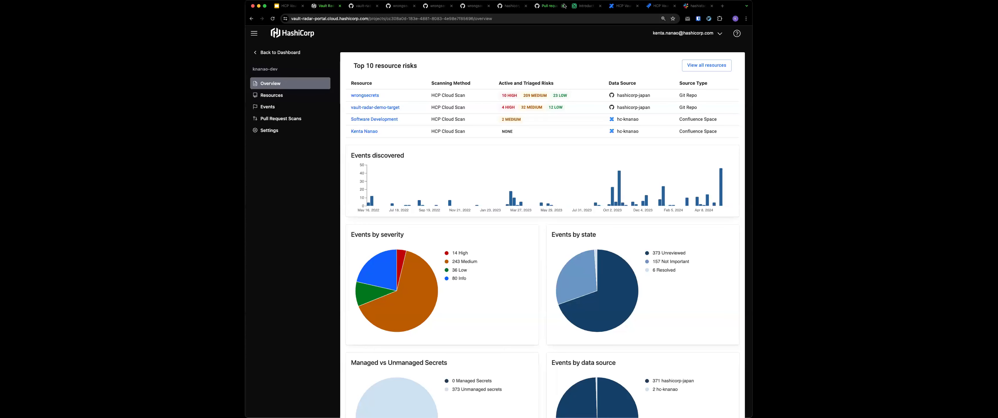
- Switch to Slack's hashistacks-demo channel in the browser and locate the two password messages posted today
left_click(698, 6)
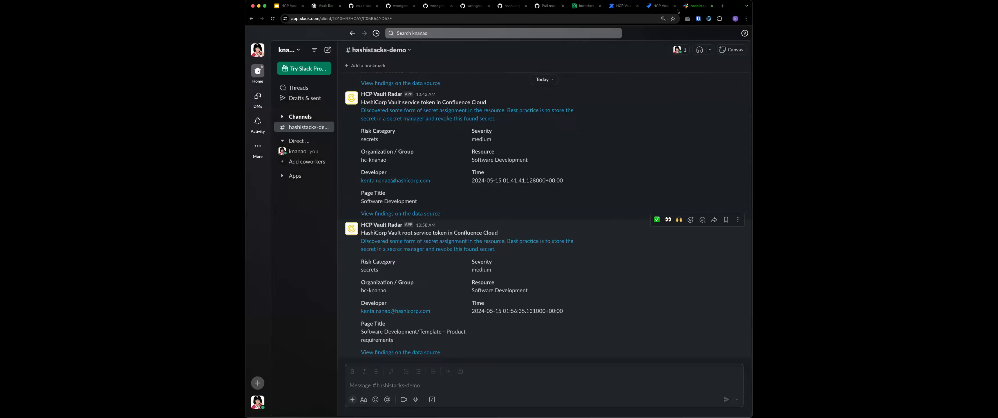
scroll(435, 194, "up", 5)
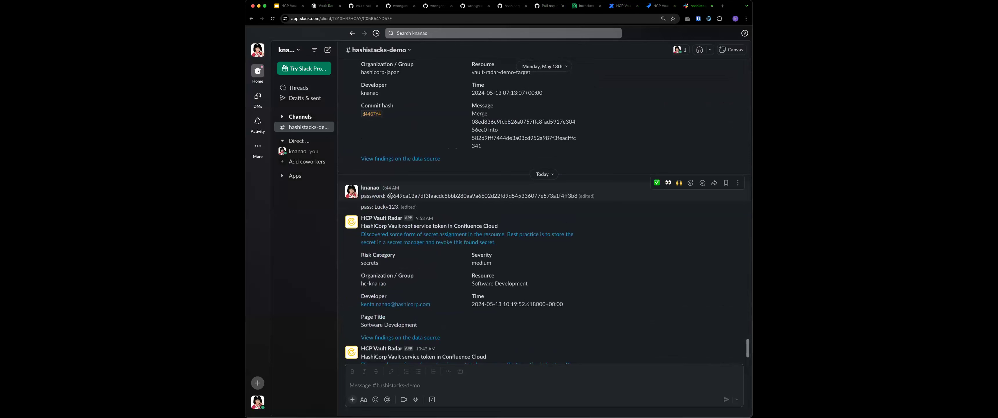
scroll(390, 196, "down", 1)
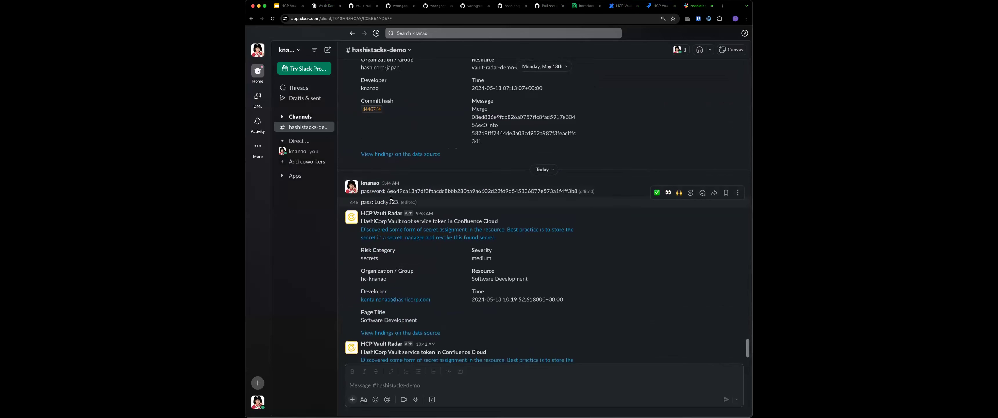
scroll(391, 198, "down", 1)
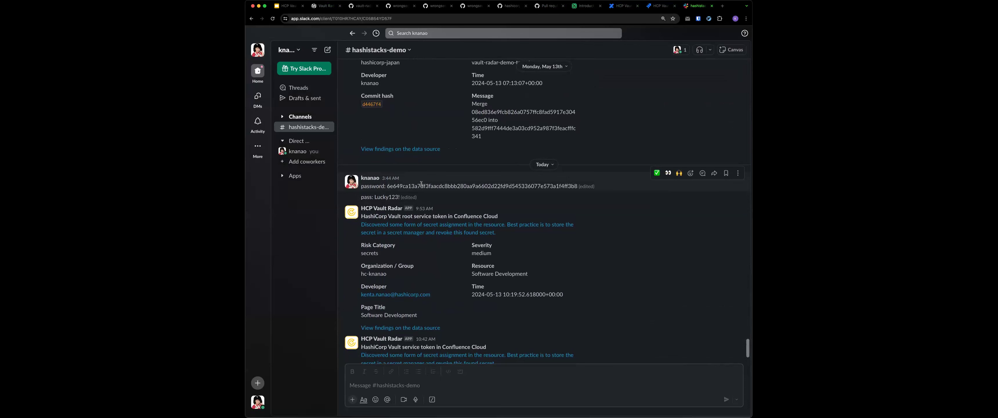
scroll(421, 184, "down", 1)
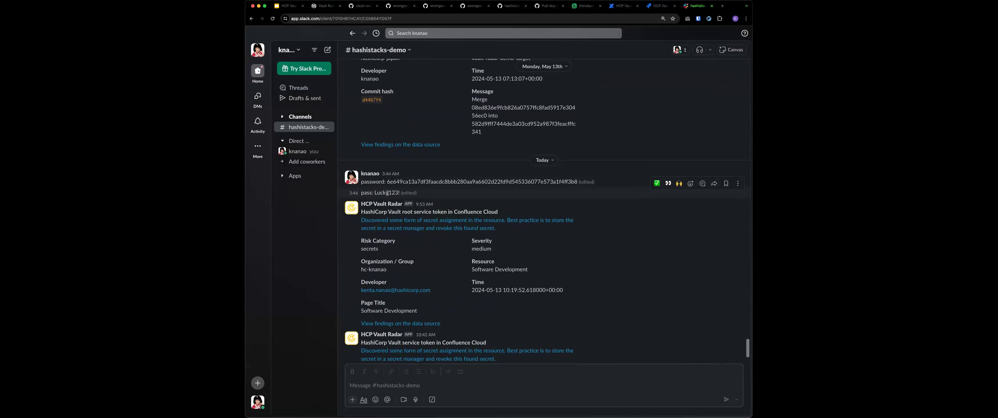
- Highlight the short password in the second message, then look through the HCP Vault Radar alerts below it
left_click_drag(398, 193, 373, 193)
left_click(406, 195)
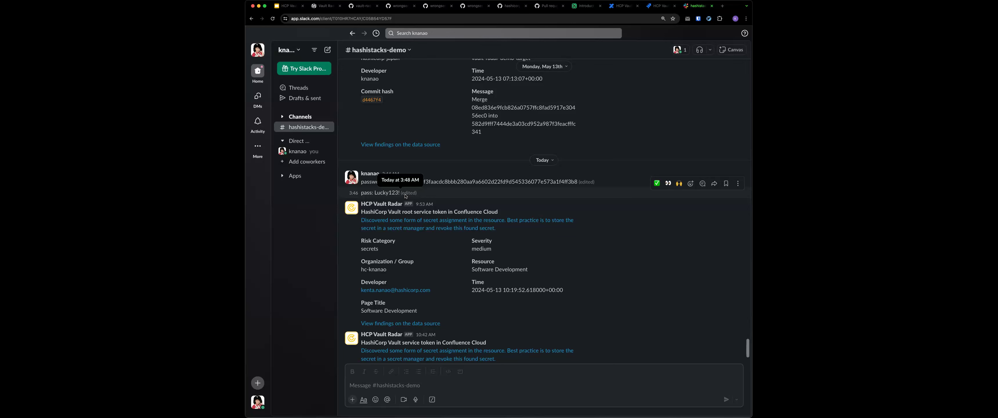
scroll(405, 196, "down", 4)
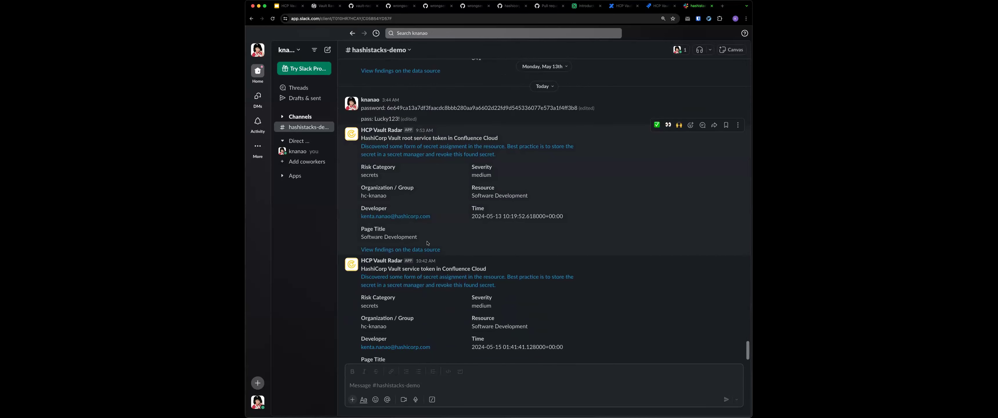
scroll(427, 242, "down", 8)
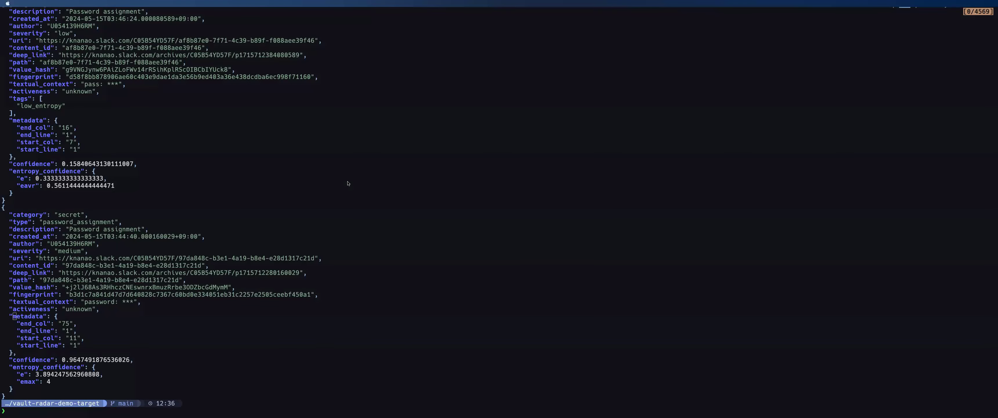
- Back in the terminal, recall the earlier repo scan and try running vault-radar scan repo -o cli/file.json -f json without its -p secrets option
key("q")
key("ctrl+r")
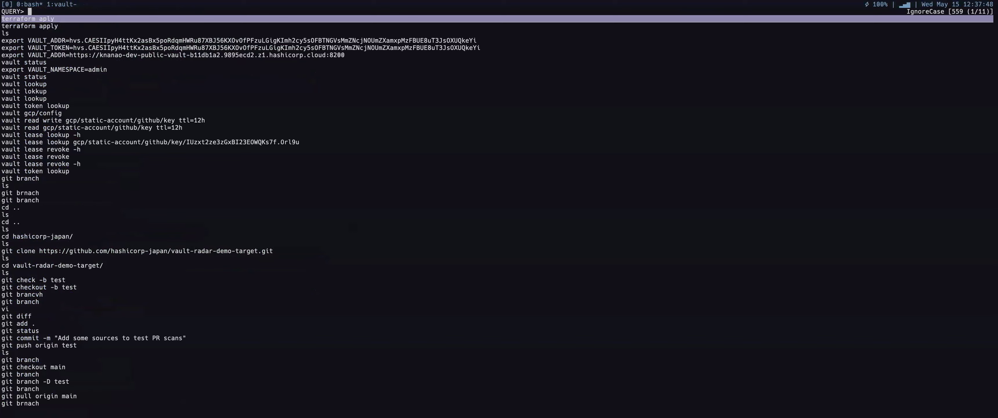
type("repo")
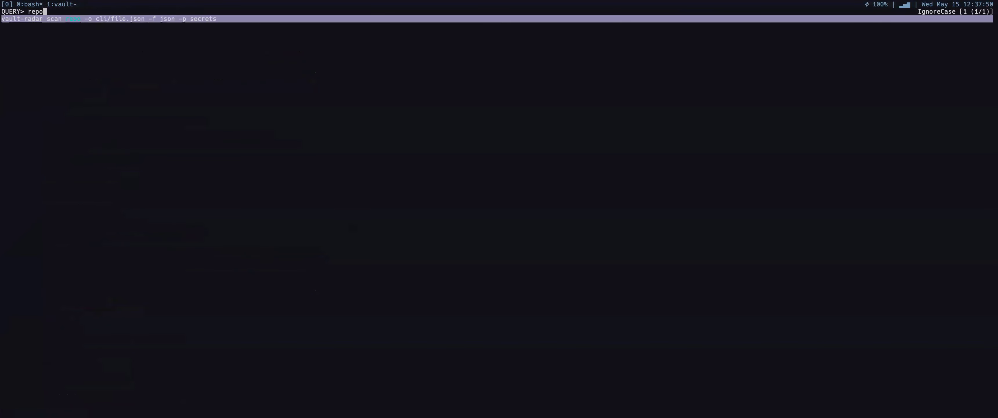
key("Return")
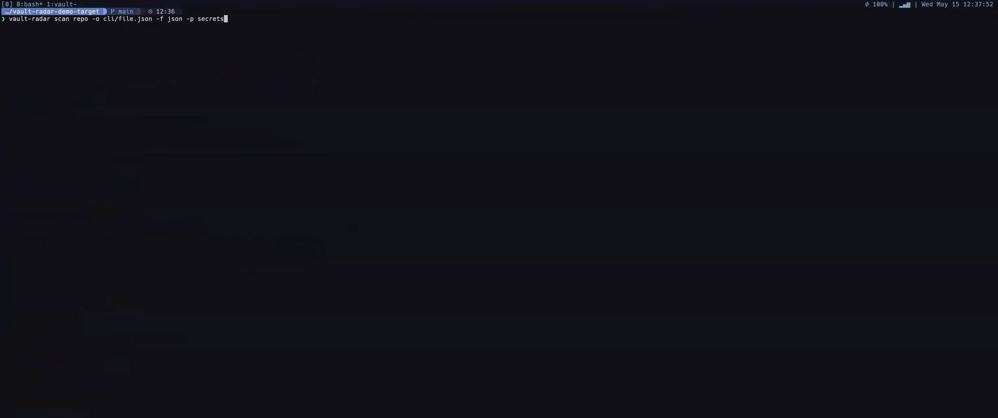
key("BackSpace")
key("BackSpace")
key("BackSpace")
key("BackSpace")
key("BackSpace")
key("BackSpace")
key("BackSpace")
key("BackSpace")
key("BackSpace")
key("BackSpace")
key("BackSpace")
key("Return")
- Try the repository scan again with the path option added: vault-radar scan repo -o cli/file.json -f json -p secrets
key("Up")
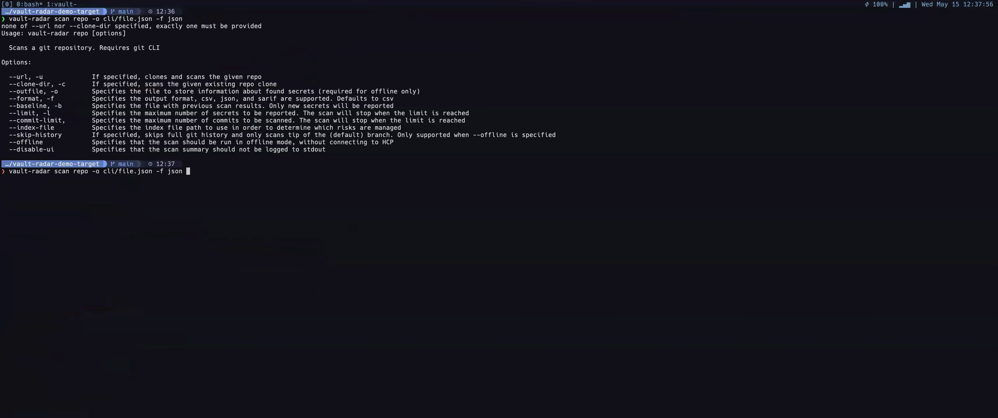
key("BackSpace")
type("-p secrets")
key("Return")
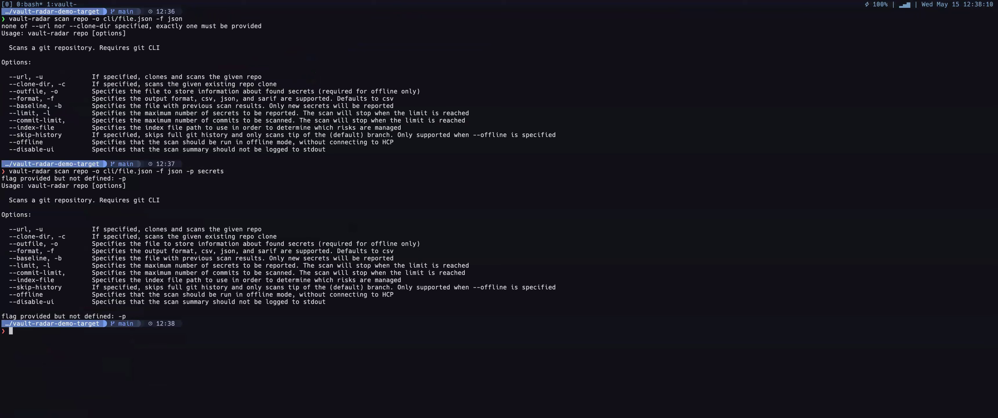
- Try the repository scan again without the -p secrets option: vault-radar scan repo -o cli/file.json -f json
key("Up")
key("BackSpace")
key("BackSpace")
key("BackSpace")
key("BackSpace")
key("BackSpace")
key("BackSpace")
key("BackSpace")
key("BackSpace")
key("BackSpace")
key("BackSpace")
key("BackSpace")
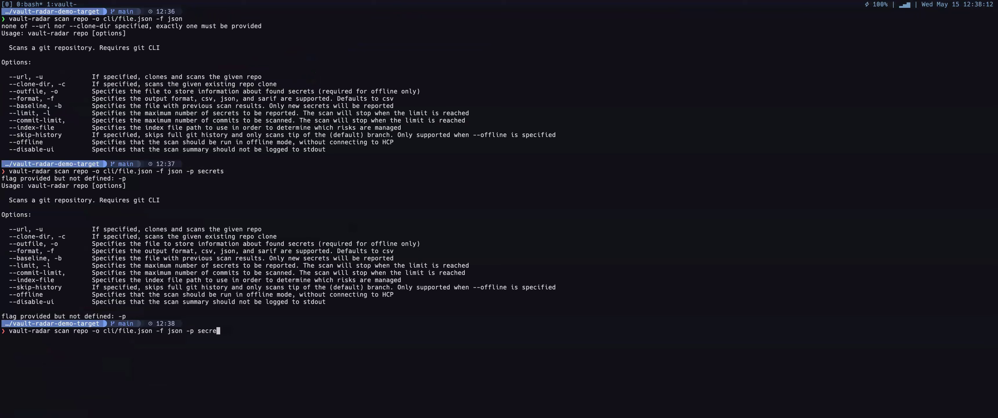
key("Return")
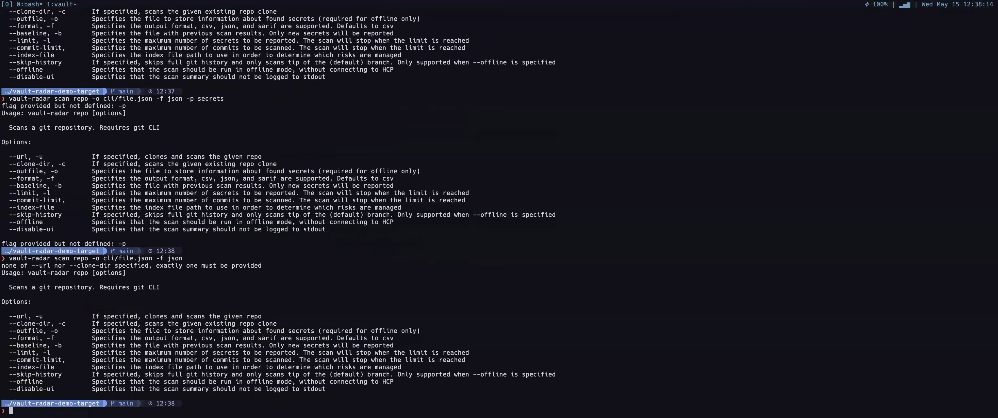
- Cut the recalled command back to vault-radar scan and list its subcommands with vault-radar scan -h
key("Up")
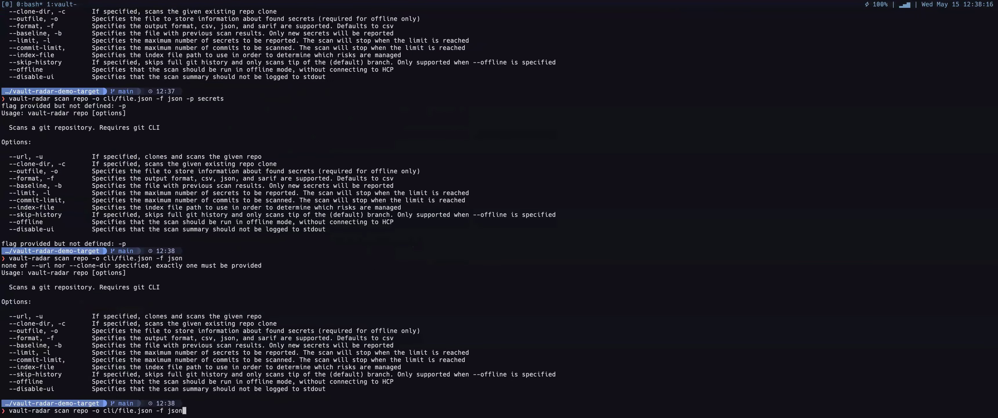
key("BackSpace")
key("BackSpace")
key("BackSpace")
key("BackSpace")
key("BackSpace")
key("BackSpace")
key("BackSpace")
key("BackSpace")
key("BackSpace")
key("BackSpace")
key("BackSpace")
key("BackSpace")
key("BackSpace")
key("BackSpace")
key("BackSpace")
key("BackSpace")
key("BackSpace")
key("BackSpace")
key("BackSpace")
key("BackSpace")
key("ctrl+r")
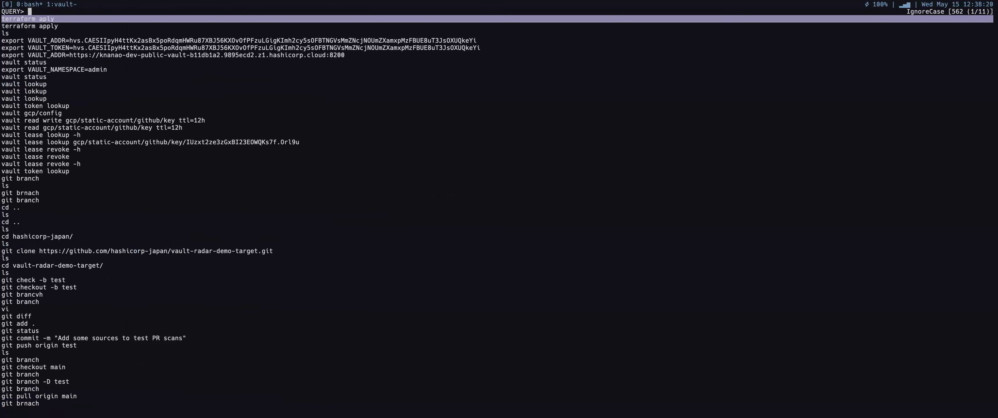
key("Escape")
type("-h")
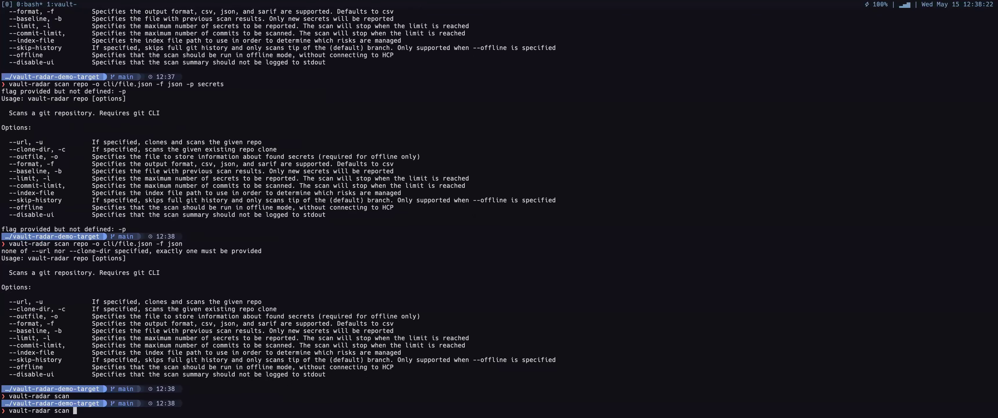
key("Return")
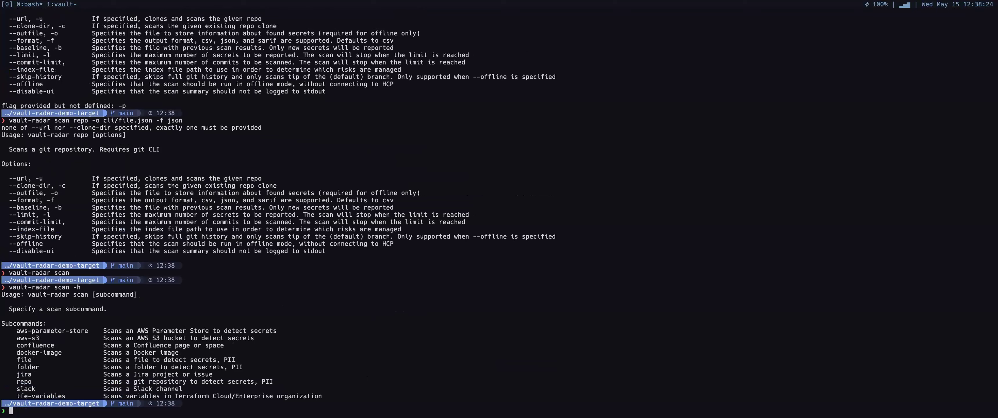
- Find the earlier folder scan in the command history and run vault-radar scan folder -o cli/floder.json -f json to completion
key("ctrl+r")
type("fl")
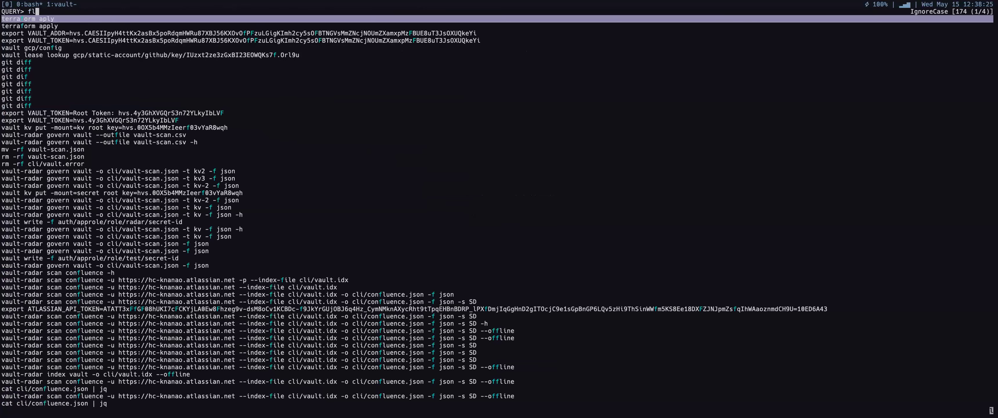
key("BackSpace")
type("older")
key("Down")
key("Down")
key("Down")
key("Up")
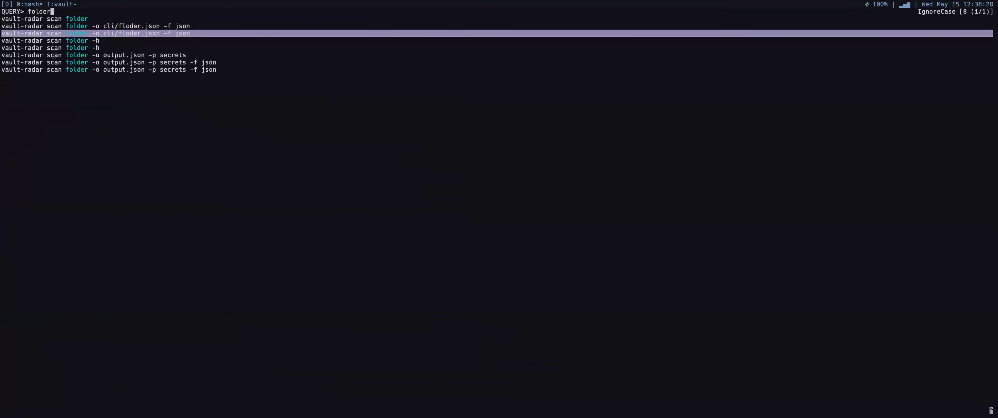
key("Return")
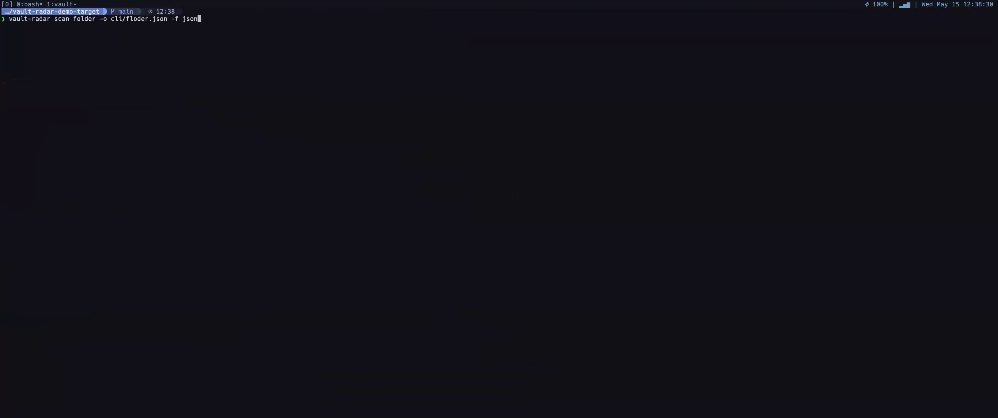
key("Return")
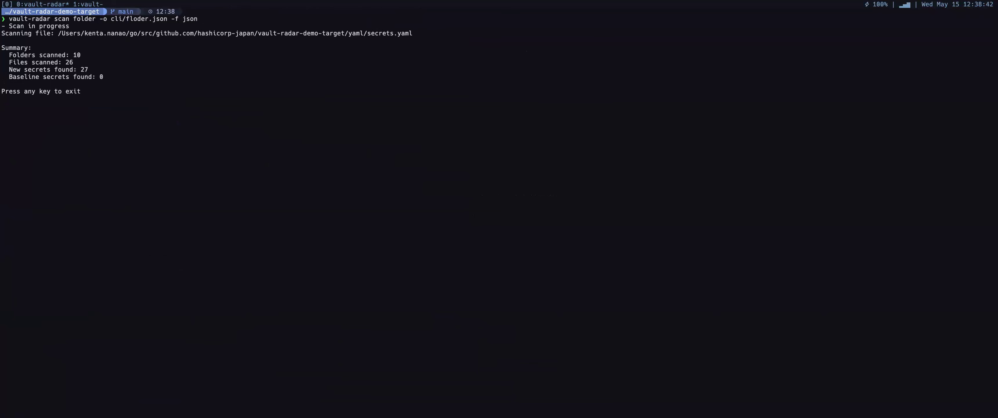
key("Return")
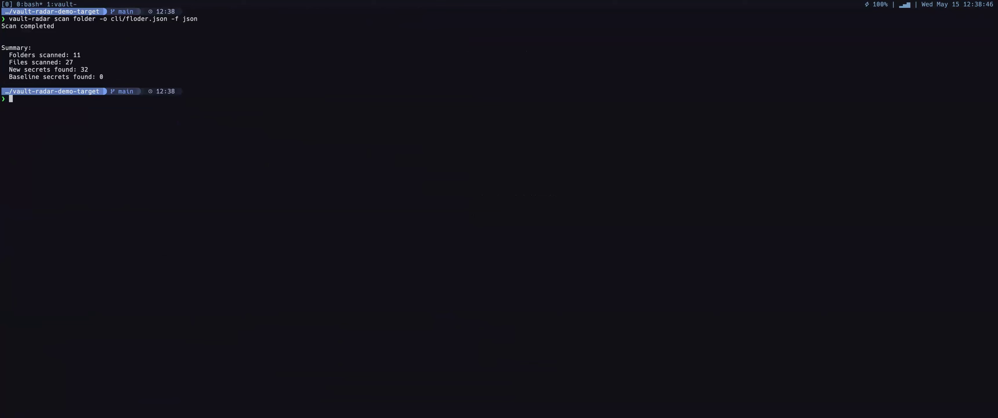
- Print the folder scan's output file cli/floder.json formatted with jq
type("cat cli/fl")
key("Tab")
type("| jq .")
key("Return")
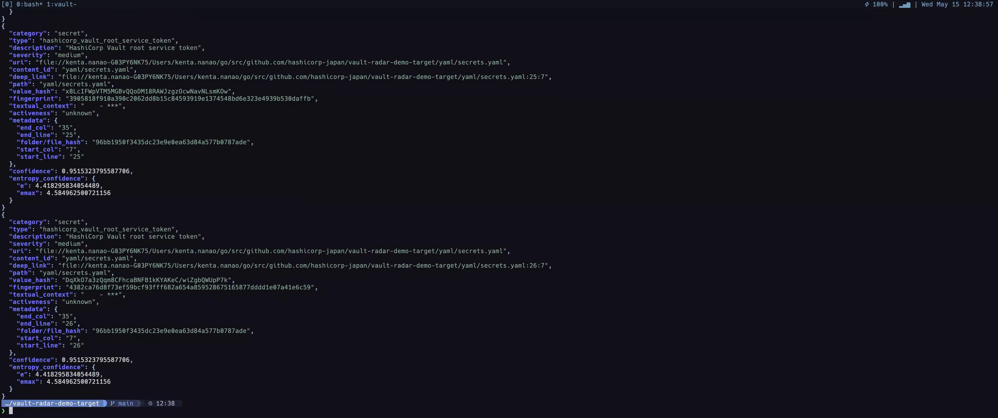
- Enter the terminal's scrollback and examine the last HashiCorp Vault root service token findings in the JSON output
key("ctrl+b")
key("bracketleft")
key("k")
key("k")
key("k")
key("k")
key("k")
key("k")
key("k")
key("k")
key("k")
key("k")
key("k")
key("k")
key("b")
key("b")
key("b")
key("b")
key("w")
key("w")
key("b")
key("j")
key("j")
key("k")
key("k")
key("k")
key("k")
key("k")
key("k")
key("j")
key("j")
key("j")
key("j")
key("j")
key("j")
key("k")
key("k")
key("k")
key("k")
key("k")
key("k")
key("k")
key("k")
key("k")
key("k")
key("k")
key("k")
key("k")
key("k")
key("k")
key("k")
key("k")
key("k")
key("k")
key("k")
key("k")
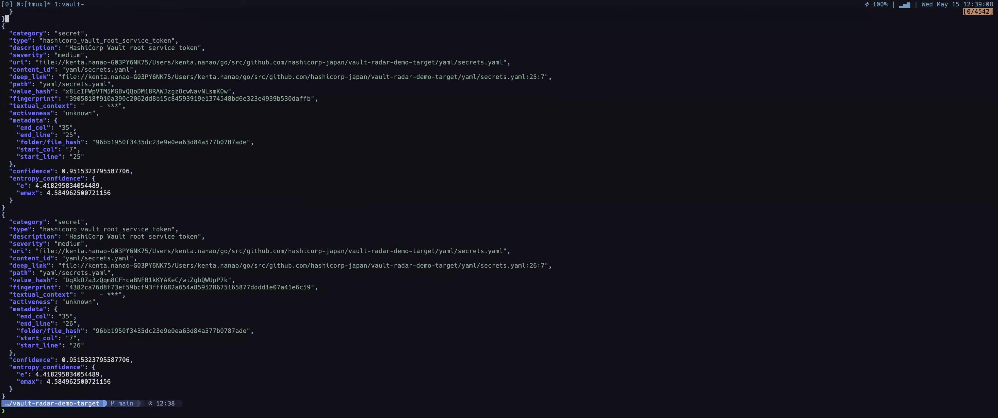
- Go back to the Microsoft Azure Active Directory client secret finding and examine its description and details
key("k")
key("k")
key("k")
key("k")
key("k")
key("k")
key("k")
key("k")
key("k")
key("k")
key("k")
key("k")
key("k")
key("k")
key("k")
key("k")
key("k")
key("k")
key("k")
key("k")
key("j")
key("j")
key("j")
key("j")
key("j")
key("l")
key("l")
key("l")
key("l")
key("k")
key("l")
key("l")
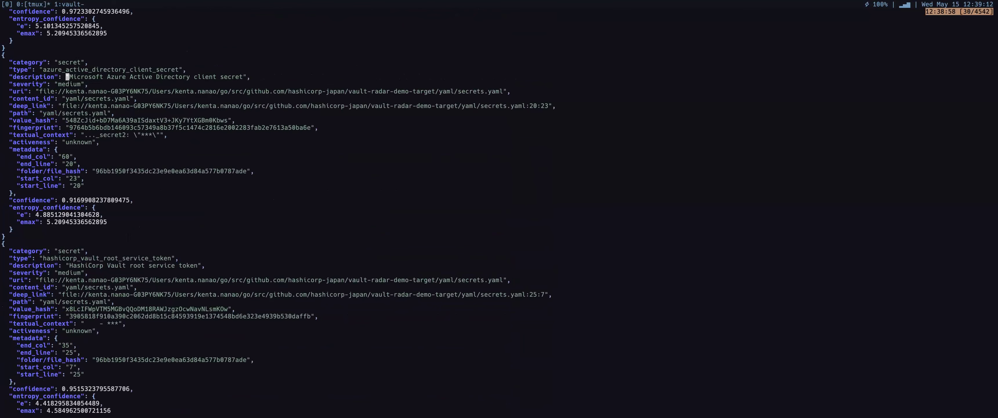
- Go back to the AWS secret key finding for yaml/secrets.yaml in the JSON output and examine its description and details
key("k")
key("k")
key("k")
key("k")
key("k")
key("k")
key("k")
key("k")
key("k")
key("k")
key("k")
key("k")
key("k")
key("k")
key("k")
key("k")
key("k")
key("k")
key("k")
key("k")
key("k")
key("k")
key("k")
key("k")
key("k")
key("k")
key("k")
key("k")
key("k")
key("k")
key("k")
key("k")
key("k")
key("k")
key("k")
key("k")
key("k")
key("k")
key("k")
key("k")
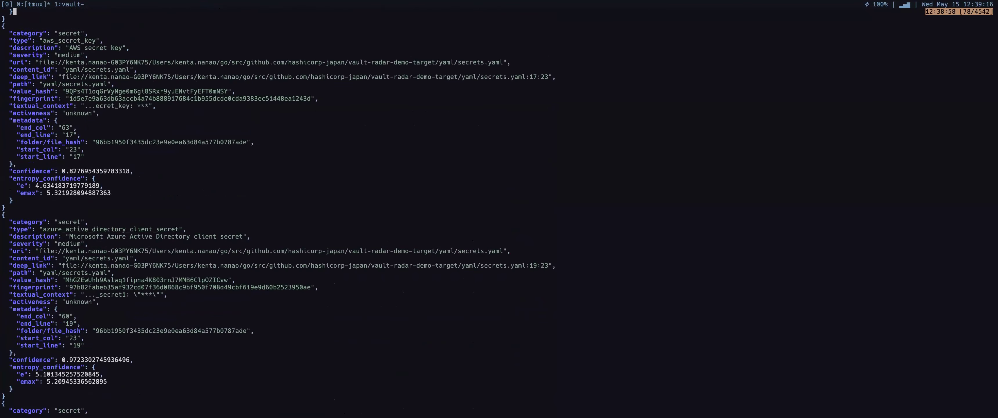
key("k")
key("k")
key("k")
key("k")
key("k")
key("k")
key("k")
key("j")
key("j")
key("j")
key("j")
key("j")
key("j")
key("j")
key("j")
key("j")
key("j")
key("j")
key("j")
key("j")
key("j")
key("k")
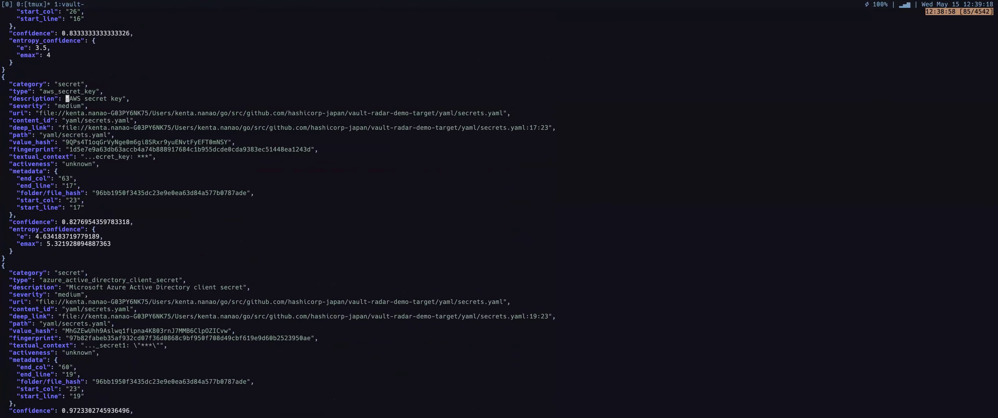
key("w")
key("w")
- Examine the AWS access key ID and secret assignment findings that precede it for yaml/secrets.yaml
key("k")
key("k")
key("k")
key("k")
key("k")
key("k")
key("k")
key("k")
key("k")
key("k")
key("k")
key("k")
key("k")
key("k")
key("k")
key("k")
key("k")
key("k")
key("k")
key("k")
key("k")
key("k")
key("k")
key("k")
key("k")
key("k")
key("k")
key("k")
key("k")
key("k")
key("k")
key("k")
key("k")
key("k")
key("k")
key("k")
key("k")
key("k")
key("k")
key("k")
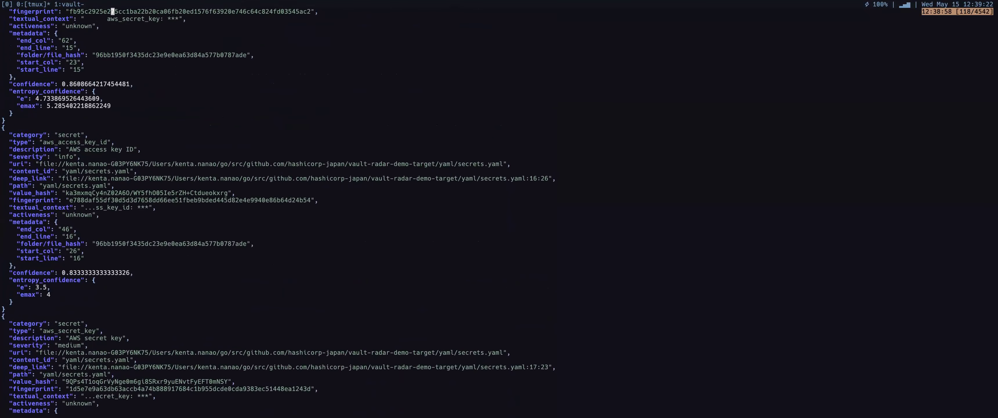
key("k")
key("k")
key("k")
key("k")
key("k")
key("k")
key("k")
key("k")
key("k")
key("k")
key("k")
key("k")
key("k")
key("k")
key("k")
key("k")
key("k")
key("k")
key("k")
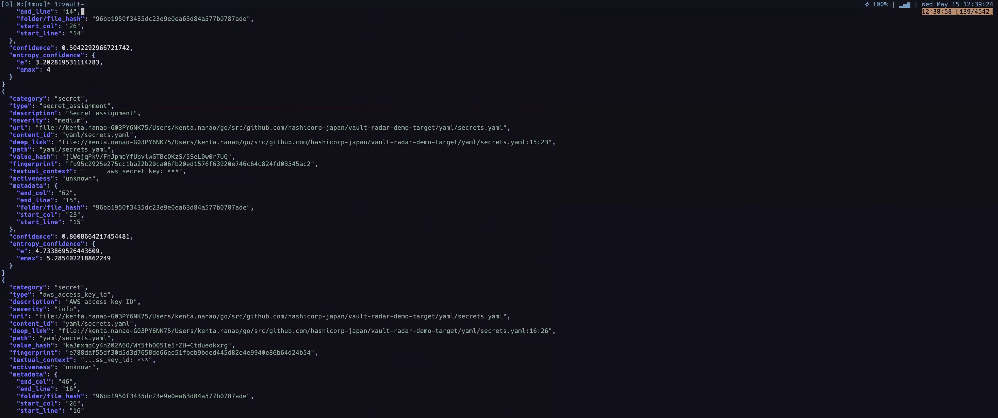
- Go further back through the output and examine the password assignment findings in yaml/dbconf.yaml and the Social Security Number finding in python/secrets.py
key("ctrl+b")
key("ctrl+b")
key("ctrl+b")
key("ctrl+b")
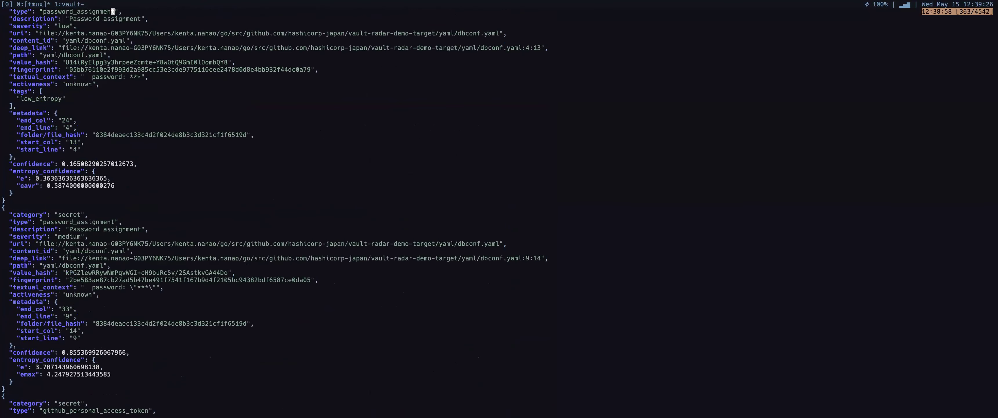
key("ctrl+b")
key("j")
key("j")
key("j")
key("j")
key("j")
key("j")
key("j")
key("j")
key("j")
key("j")
key("j")
key("j")
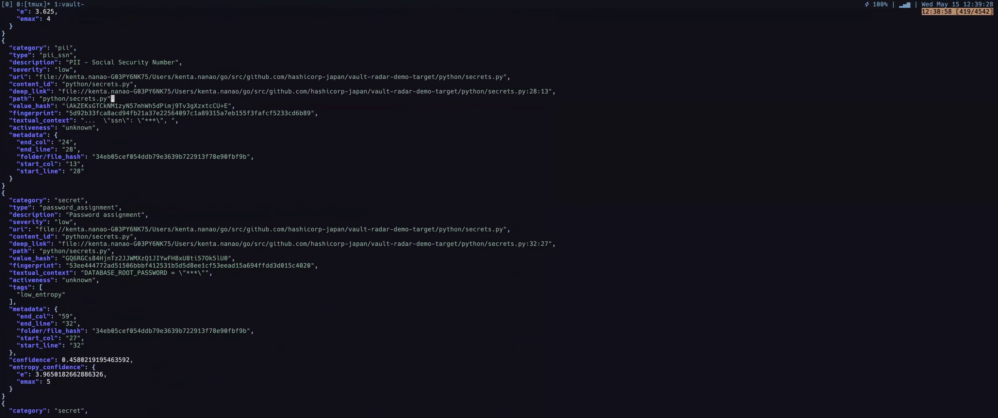
- Leave the scrollback and clear the terminal to a fresh prompt
key("q")
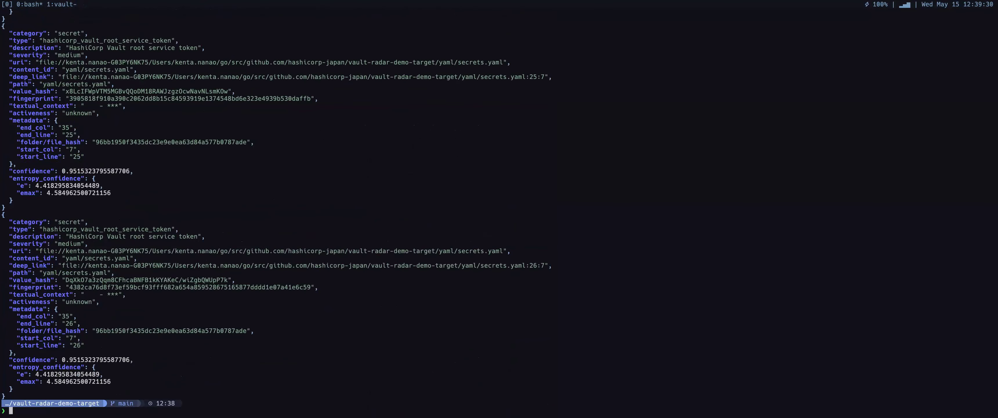
key("ctrl+l")
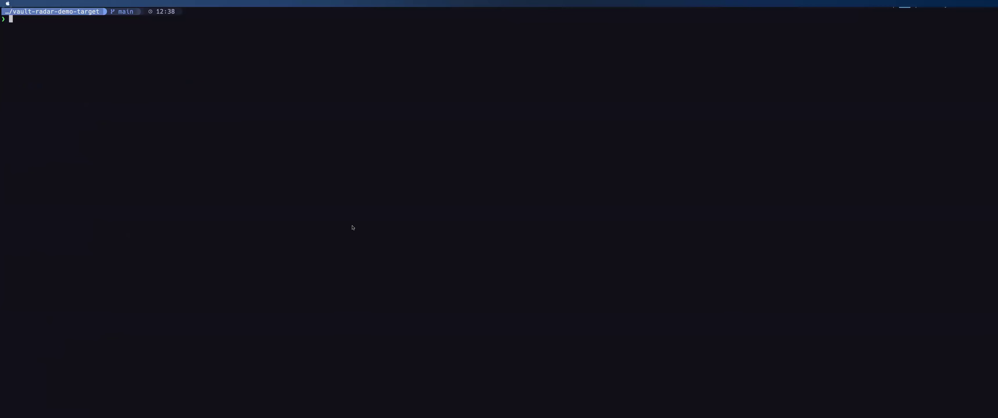
key("Return")
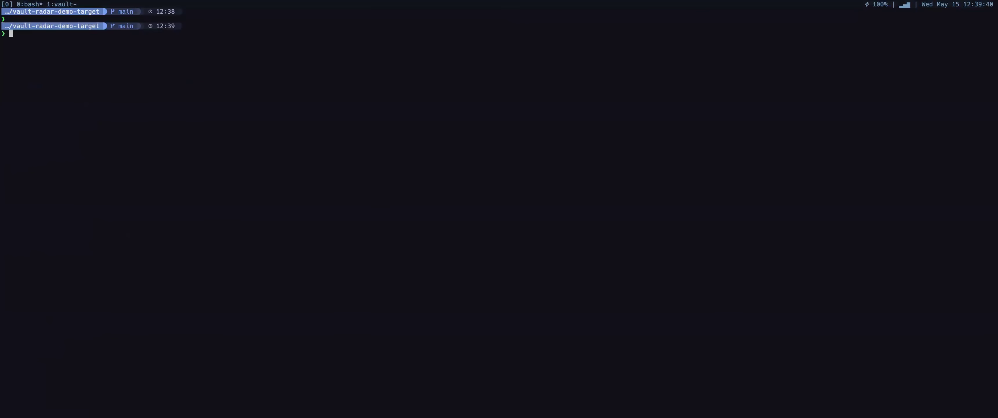
- Browse the vault-radar-demo-target folder in vim's file tree and delete slack.json
key("Return")
key("j")
key("j")
key("j")
key("j")
key("j")
key("j")
key("j")
key("j")
key("k")
key("j")
key("j")
key("j")
key("j")
key("j")
key("j")
key("j")
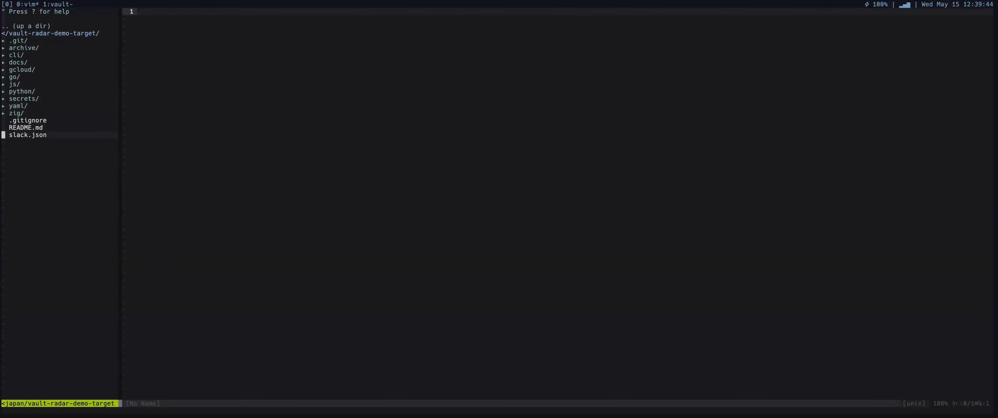
key("m")
key("d")
key("y")
- Create test.txt in the repository root, paste the Vault service token into it, save it and quit vim
type("ma")
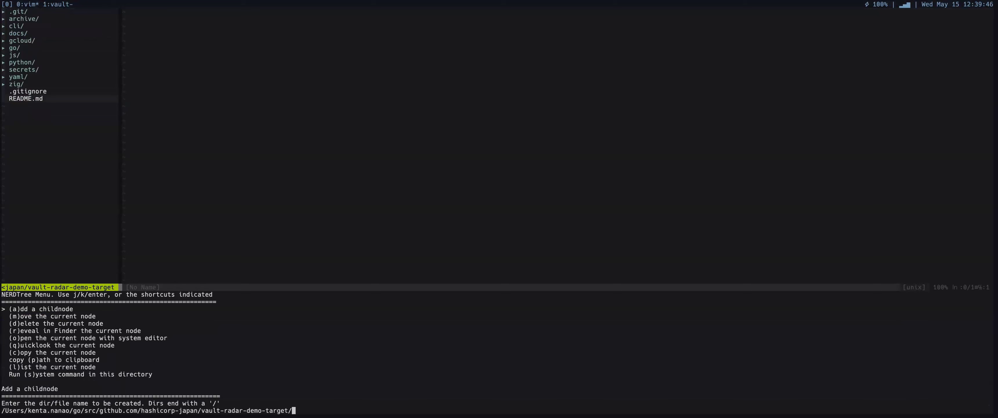
type("test.txt")
key("Return")
key("Return")
key("i")
key("super+v")
key("Escape")
type(":wq")
key("Return")
type(":q")
key("Return")
- Try to force-delete the local demo branch with git
key("ctrl+l")
type("git branch")
key("Return")
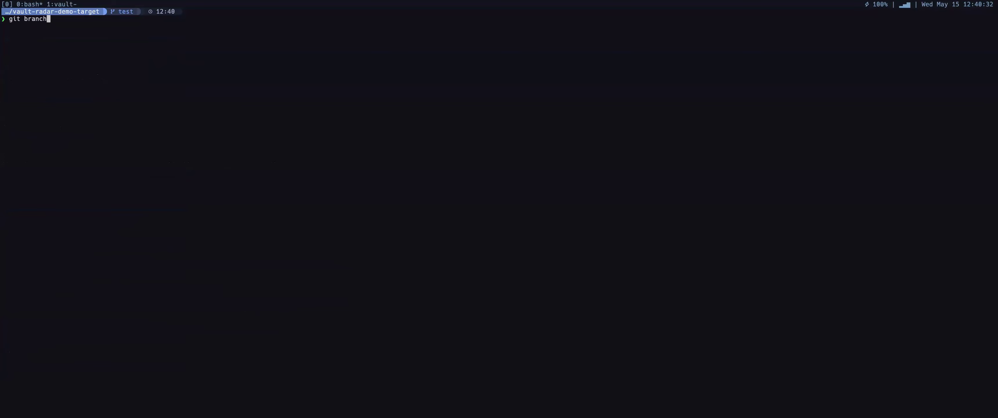
type("demo")
key("Return")
- List the repository's local git branches
type("git branch")
key("Return")
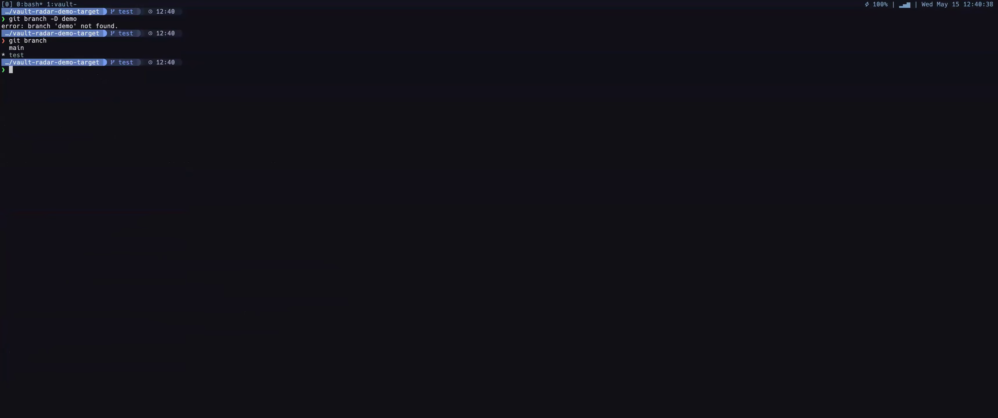
key("Return")
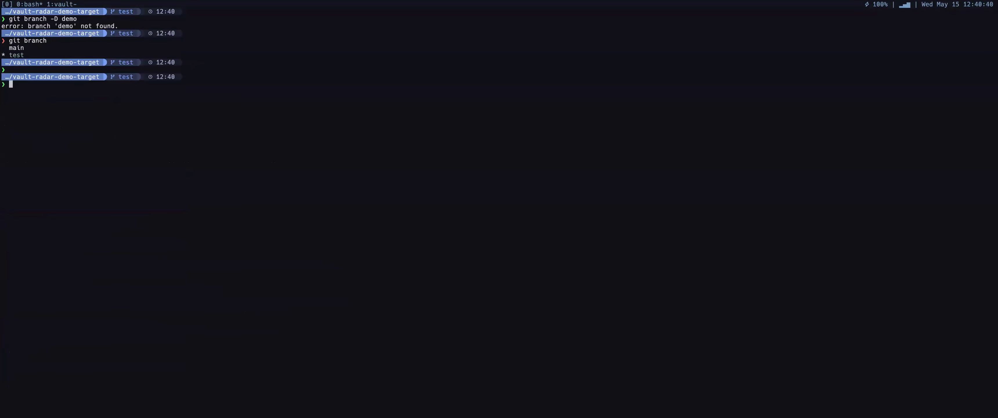
- Rename the current test branch to demo using git branch -M
key("Up")
key("Up")
key("Left")
key("Left")
key("Left")
key("Left")
key("Left")
key("BackSpace")
type("M")
key("Return")
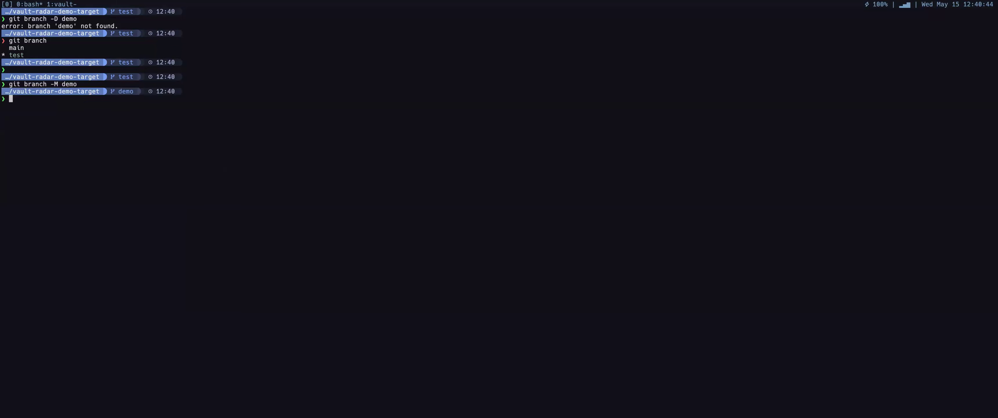
- Push the demo branch to origin, correcting the misspelled branch name
type("git push origin deemo")
key("Return")
key("Up")
key("Left")
key("Left")
key("BackSpace")
key("Return")
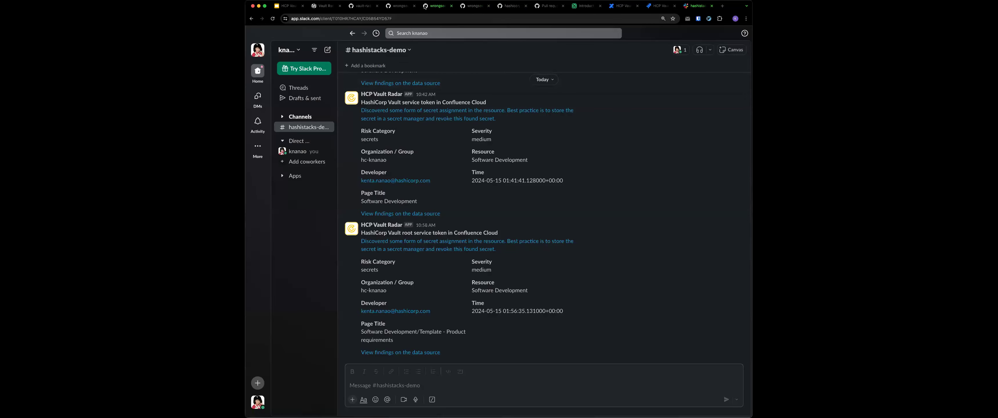
- Switch to GitHub and create the "Test HCP Vault Radar" pull request from demo into main in vault-radar-demo-target
left_click(508, 7)
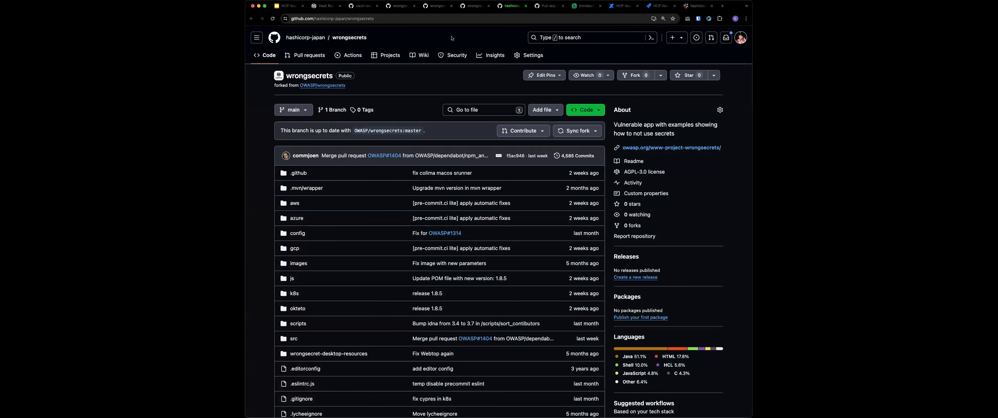
left_click(541, 7)
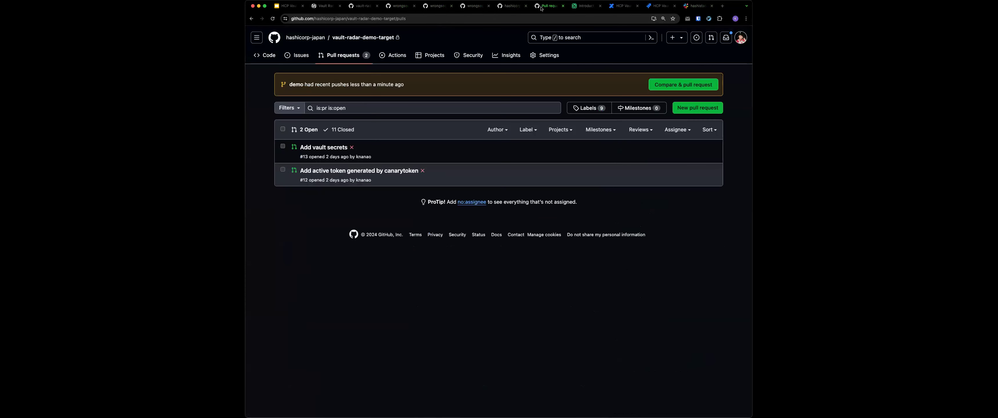
left_click(676, 84)
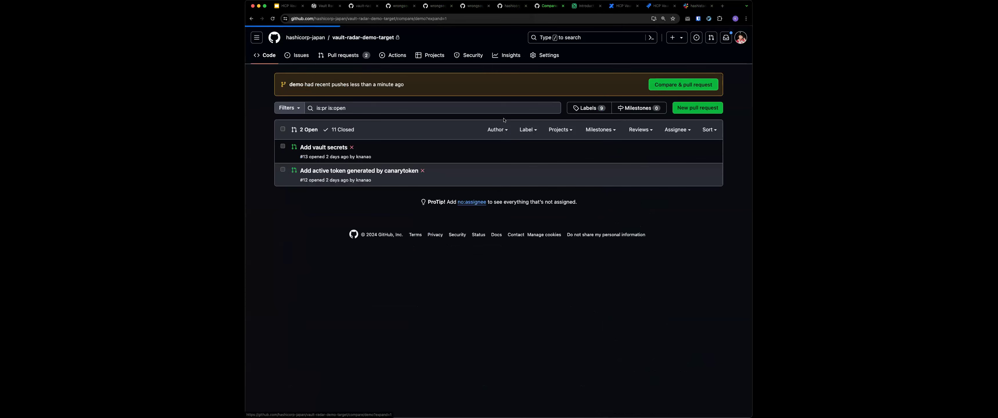
key("Return")
- Open the HashiCorp Vault Radar Secret Scan check on the pull request and examine its details and annotations
scroll(439, 244, "down", 1)
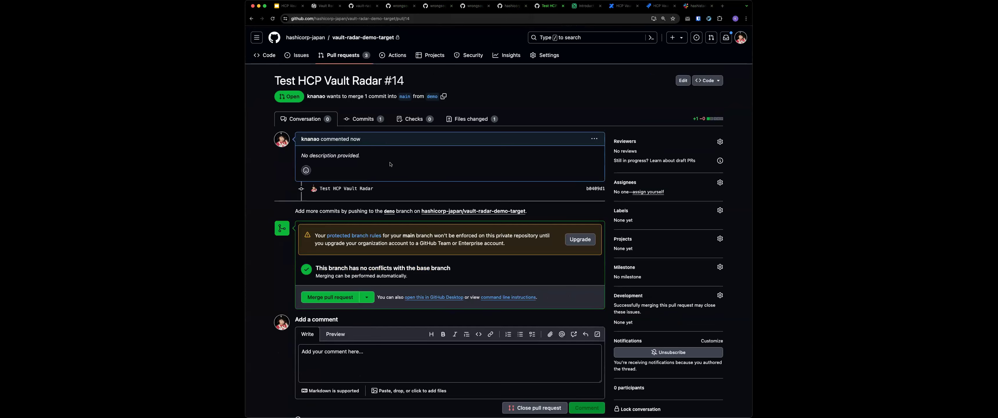
scroll(390, 164, "down", 1)
scroll(390, 164, "up", 1)
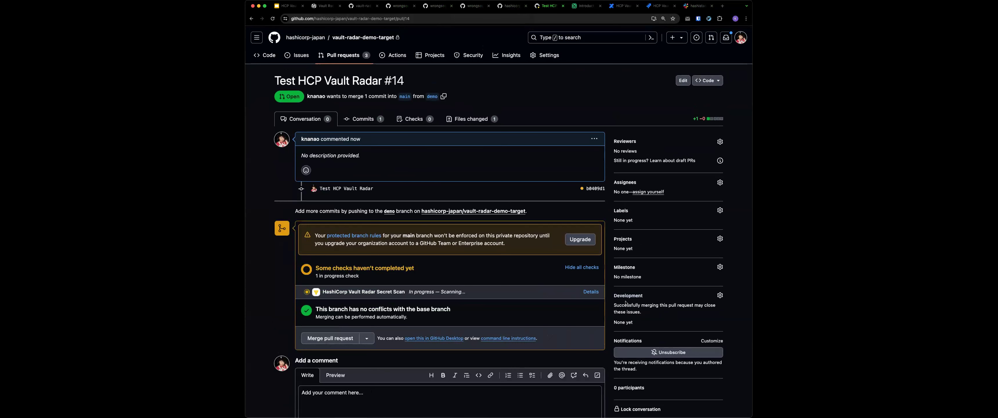
left_click(590, 291)
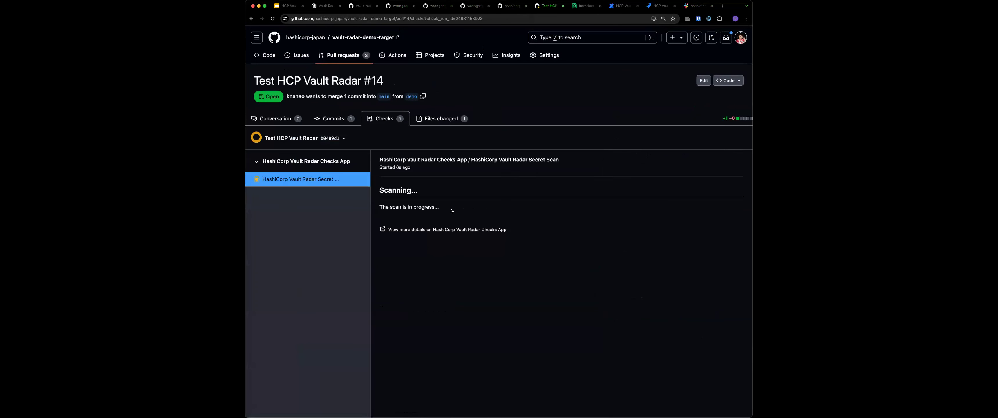
key("super+Tab")
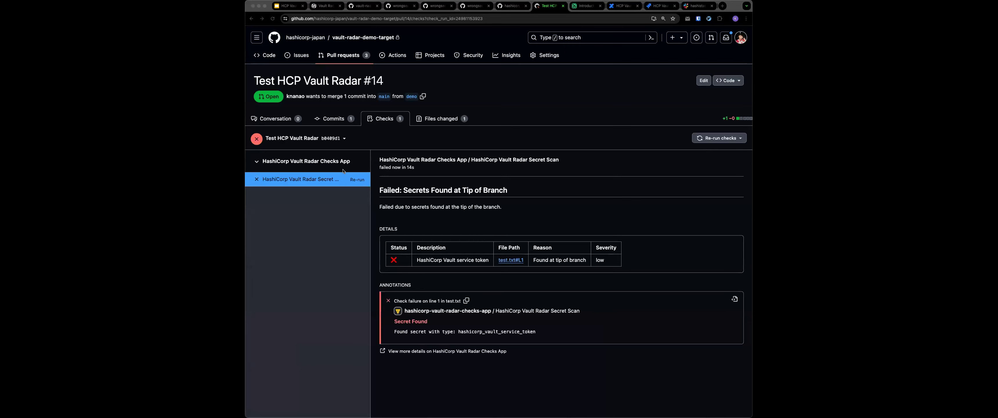
scroll(399, 208, "down", 3)
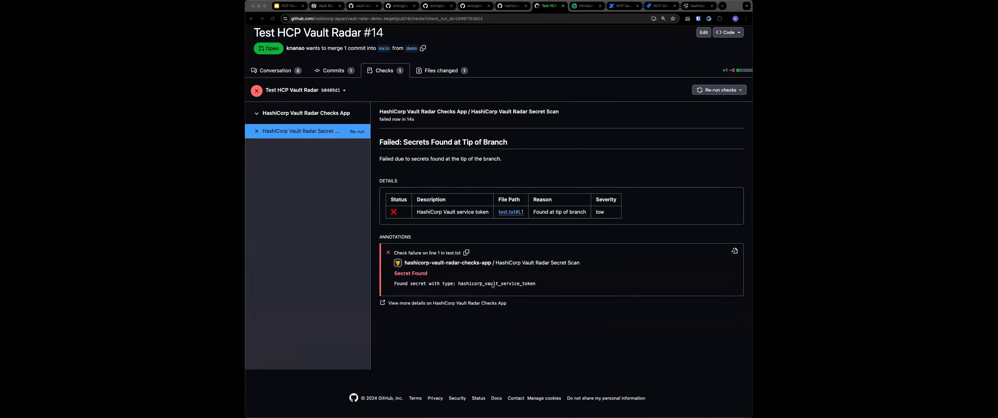
- Open the flagged line in test.txt from the check's details, view it and return to the check results
left_click(510, 213)
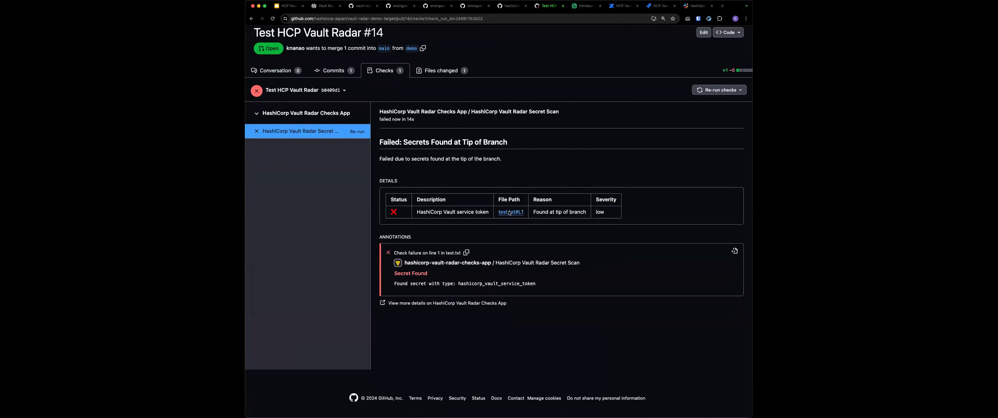
left_click(509, 212)
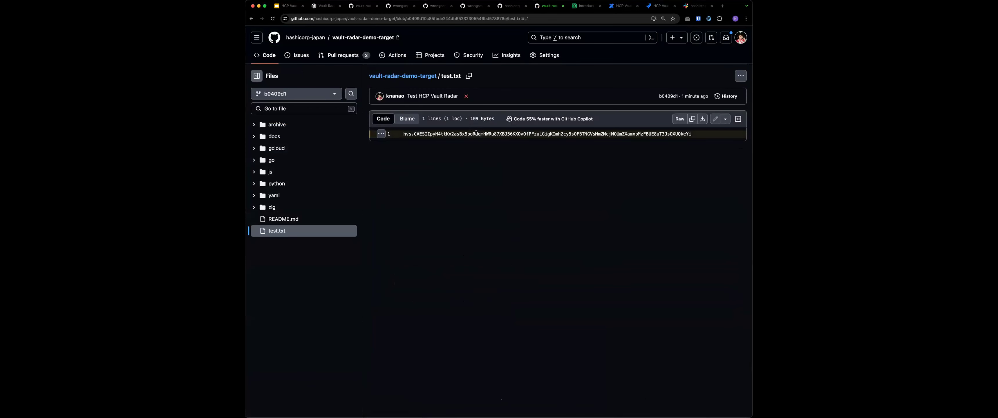
scroll(476, 138, "left", 5)
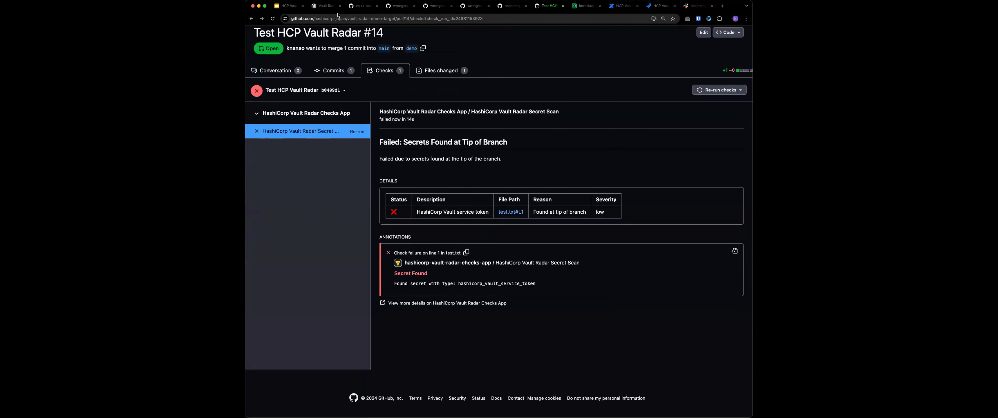
- Open the Pull Request Scans list in the Vault Radar portal and examine the scan results for pull request #14
left_click(324, 6)
left_click(288, 118)
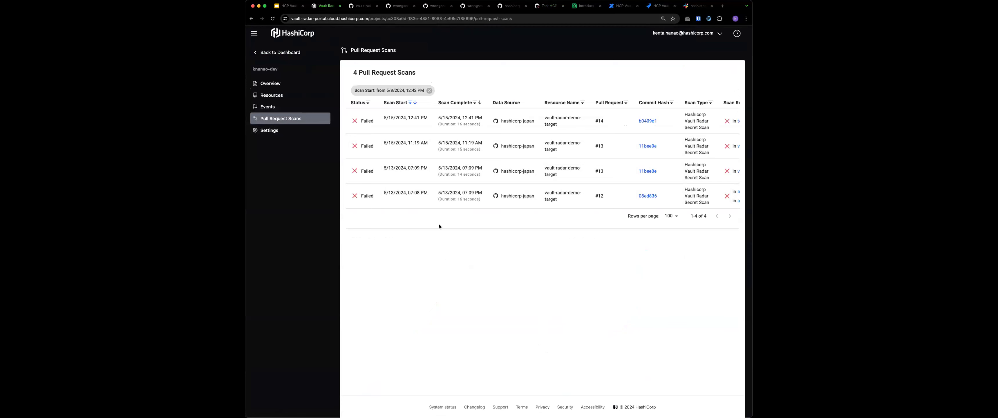
scroll(549, 136, "right", 2)
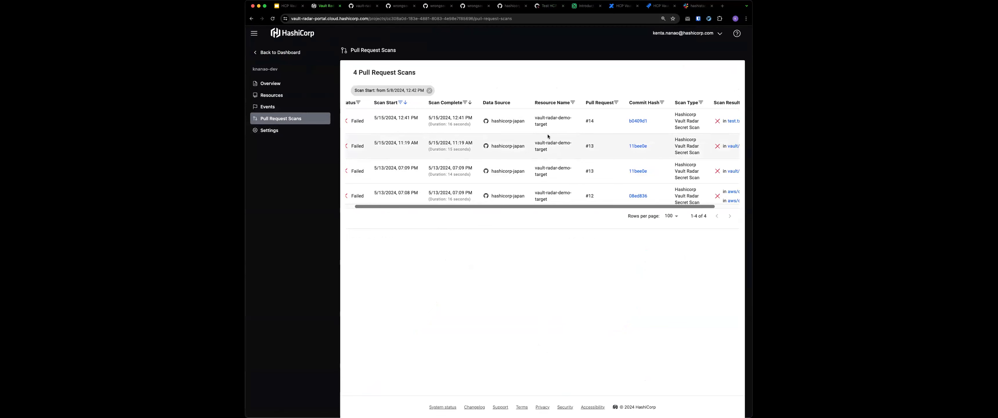
scroll(547, 134, "right", 3)
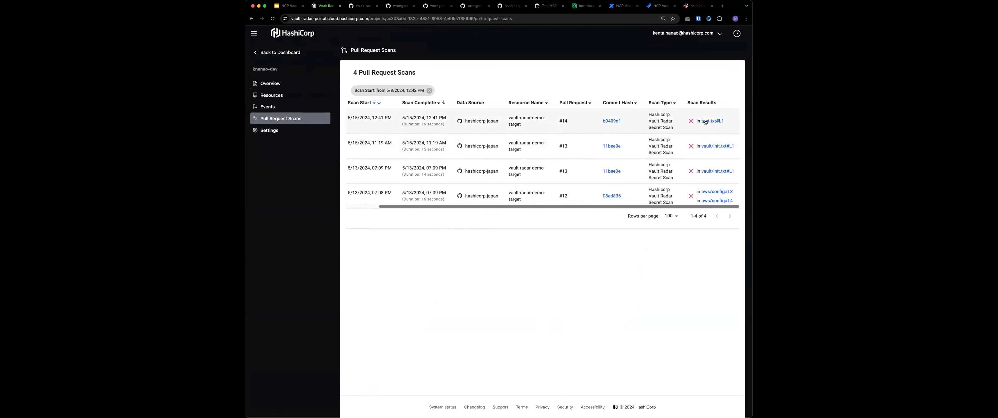
scroll(657, 121, "left", 3)
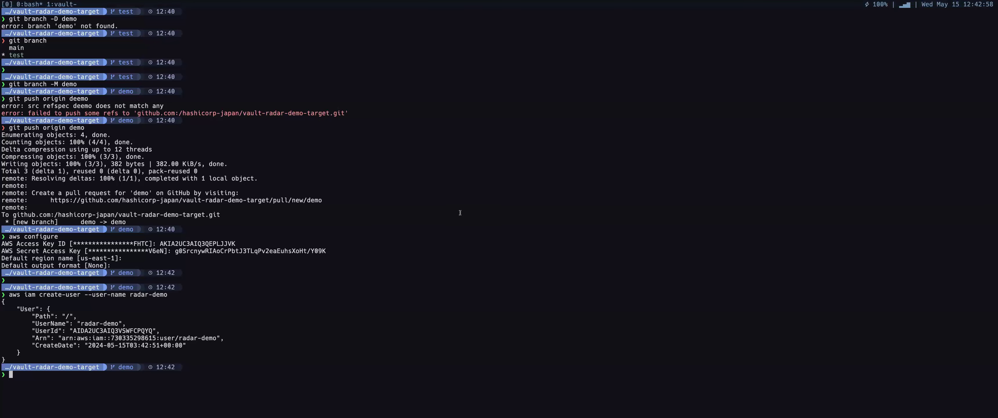
- Clear the terminal and list the IAM access keys for the radar-demo user with the AWS CLI
key("ctrl+l")
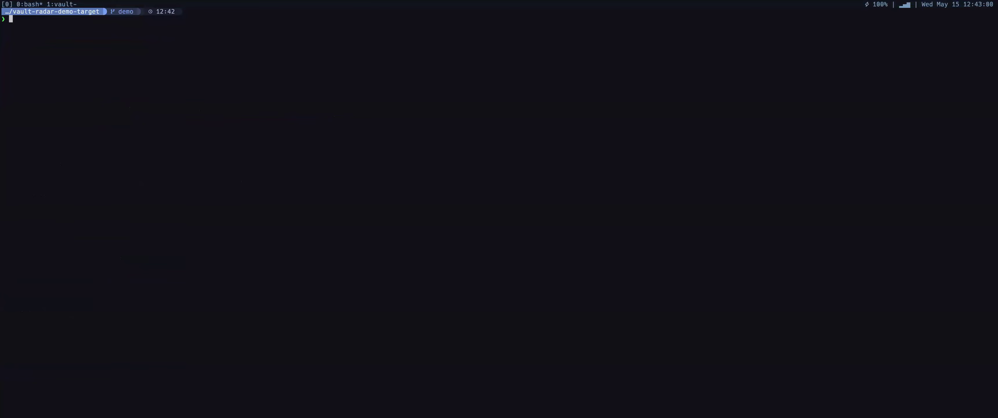
key("ctrl+r")
type("aws li")
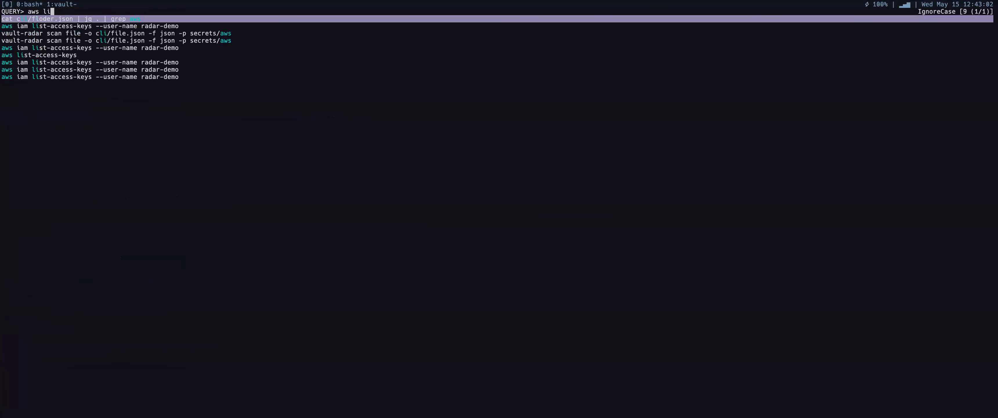
key("Down")
key("Down")
key("Down")
key("Down")
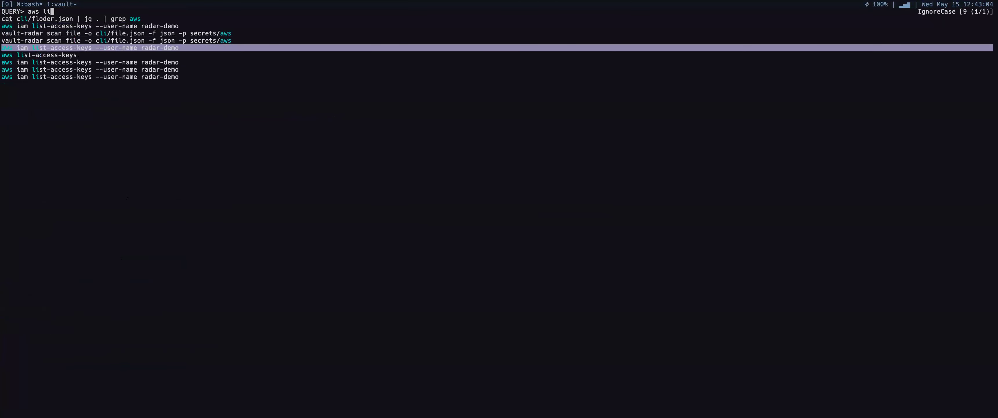
key("ctrl+c")
key("Return")
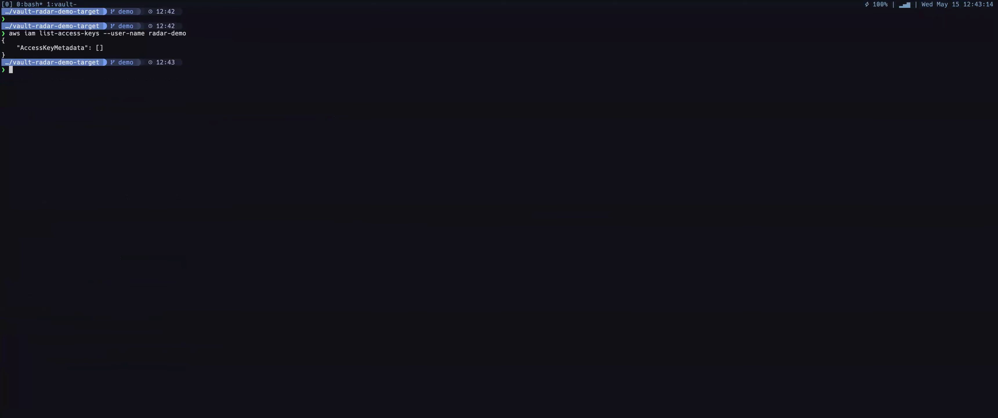
- Recall from the aws command history the jq command that formats test.json's access key into aws-credentials.txt
key("ctrl+r")
type("aws")
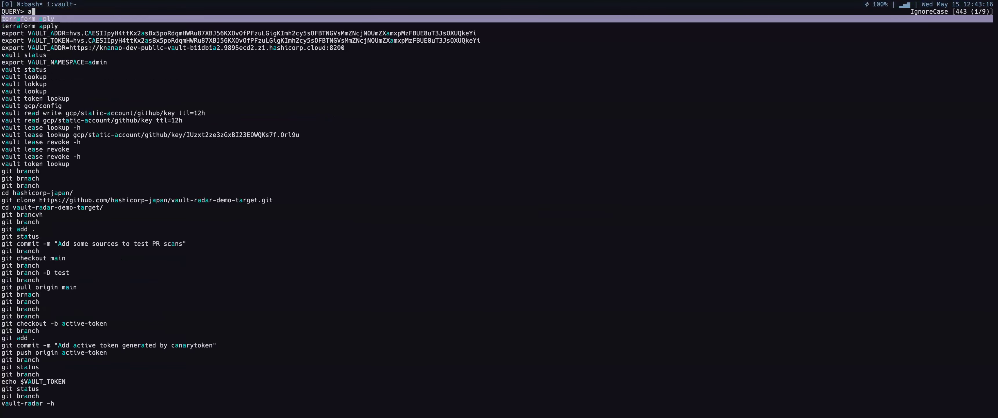
key("Down")
key("Down")
key("Down")
key("Down")
key("Down")
key("Down")
key("Down")
key("Down")
key("Down")
key("Down")
key("Down")
key("Down")
key("Down")
key("Down")
key("Down")
key("Down")
key("Down")
key("Down")
key("Down")
key("Down")
key("Down")
key("Down")
key("Down")
key("Down")
key("Down")
key("Down")
key("Down")
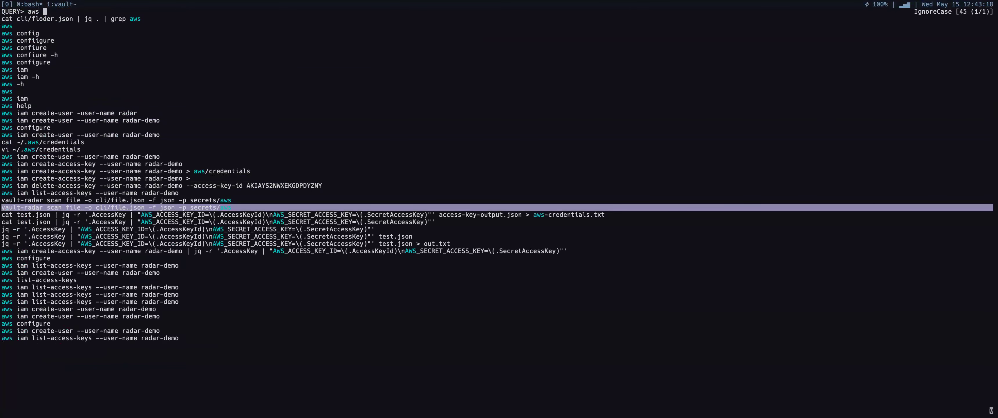
key("Escape")
key("super+v")
key("ctrl+a")
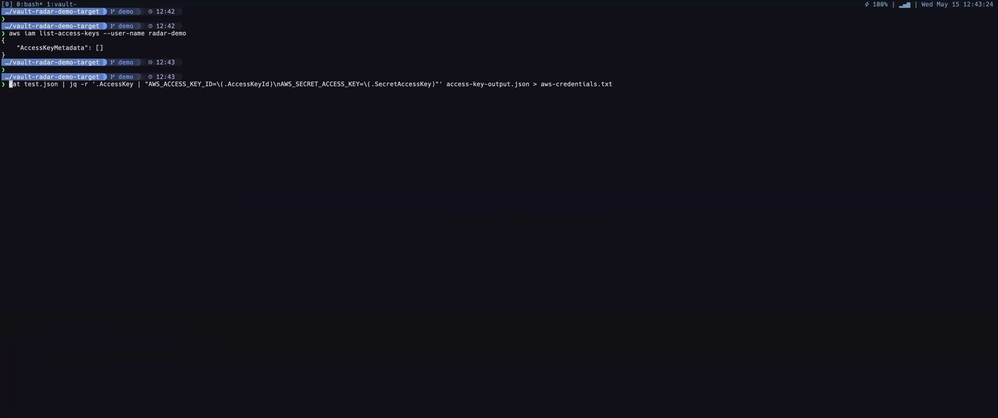
key("Right")
key("Right")
key("Right")
key("Right")
key("Right")
key("Right")
key("Right")
key("Right")
key("Right")
key("Right")
key("Right")
key("Right")
key("Right")
key("Right")
key("Right")
key("Right")
- Find the aws iam create-access-key command for radar-demo among the jq -r entries in the command history
key("ctrl+r")
type("jq -r")
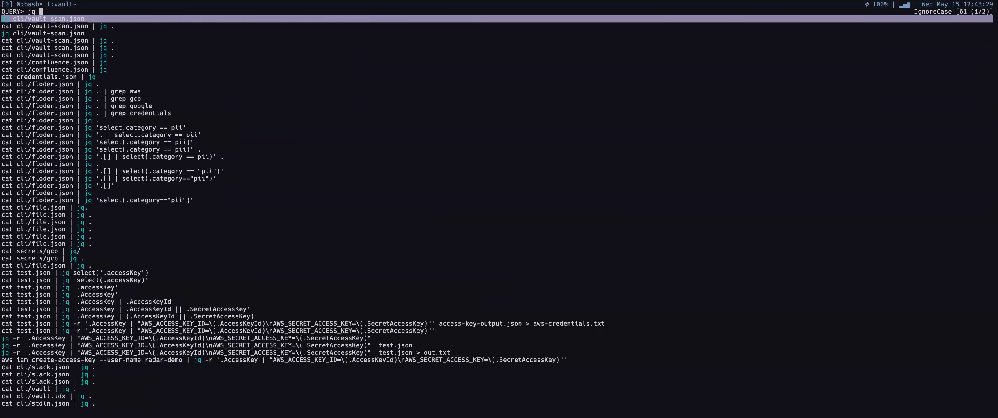
key("Down")
key("Down")
key("Down")
key("Down")
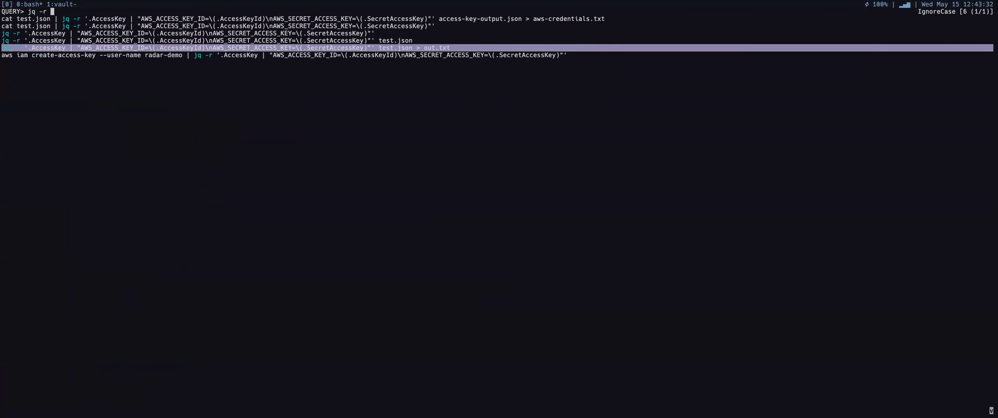
key("Escape")
key("ctrl+shift+v")
key("Up")
key("Down")
key("Up")
key("BackSpace")
key("BackSpace")
key("BackSpace")
key("BackSpace")
key("BackSpace")
key("BackSpace")
key("BackSpace")
key("BackSpace")
key("BackSpace")
key("BackSpace")
key("BackSpace")
key("BackSpace")
key("BackSpace")
key("BackSpace")
key("BackSpace")
key("BackSpace")
key("BackSpace")
key("BackSpace")
key("BackSpace")
key("BackSpace")
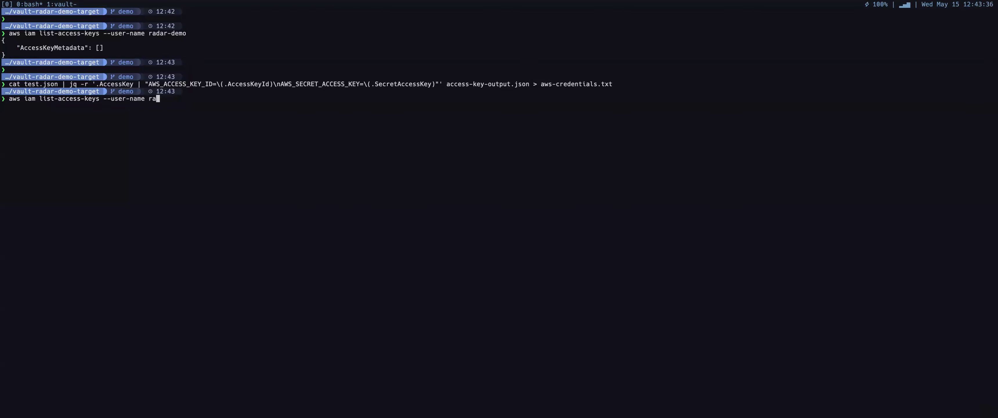
- Clear the terminal and create an access key for radar-demo, formatting it with jq as AWS_ACCESS_KEY_ID and AWS_SECRET_ACCESS_KEY lines
key("ctrl+l")
key("ctrl+shift+v")
key("Return")
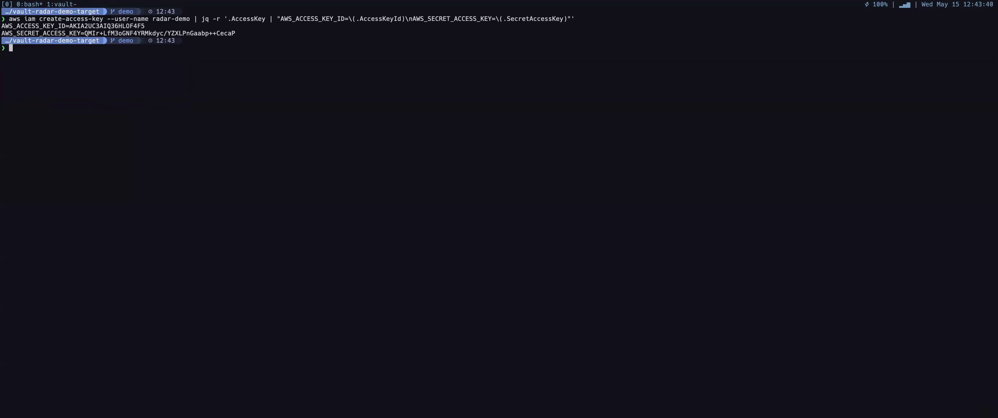
- Copy the generated access key ID and secret access key lines from the terminal output
key("ctrl+b")
key("[")
key("Up")
key("Up")
key("Up")
key("b")
key("b")
key("0")
key("space")
key("Down")
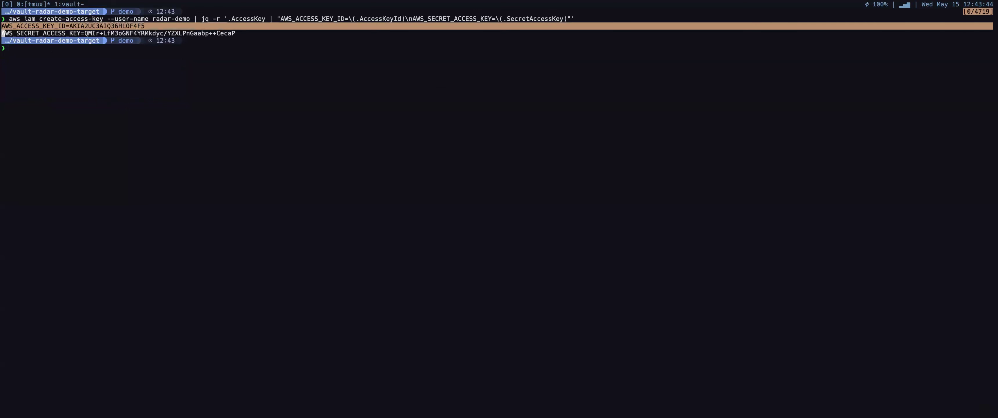
key("dollar")
key("Return")
- Rerun the radar-demo access key creation command with its formatted output redirected to output.txt
key("Up")
type("> o")
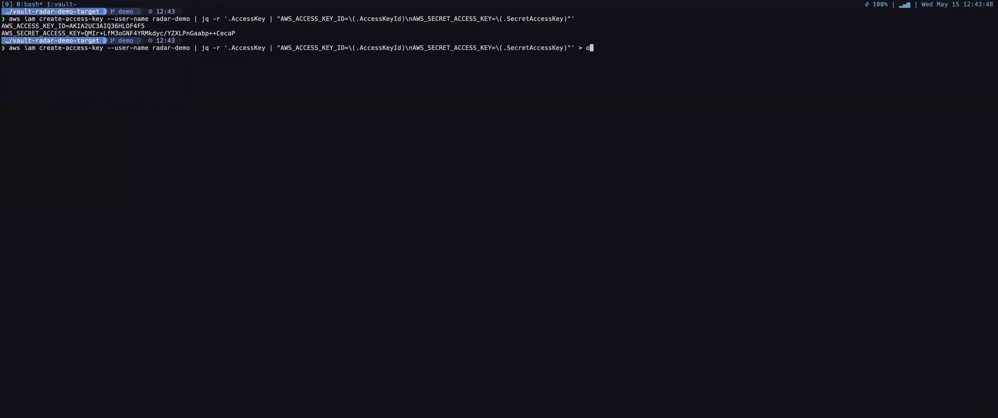
type("utput.txt")
key("Return")
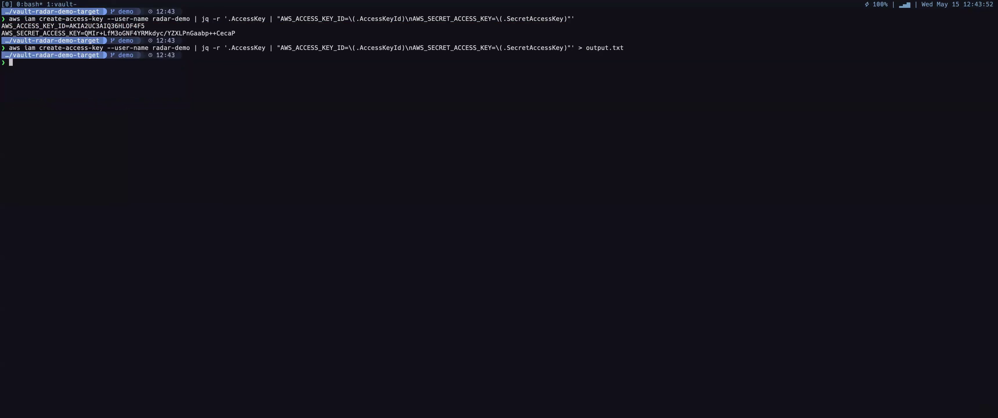
- List the demo directory's files, view the contents of output.txt and clear the terminal
key("ctrl+l")
type("ls")
key("Return")
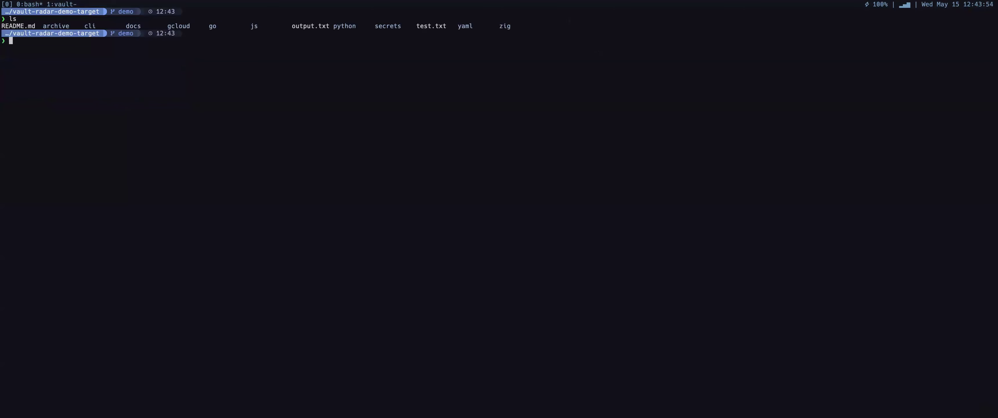
type("cat output.txt")
key("Return")
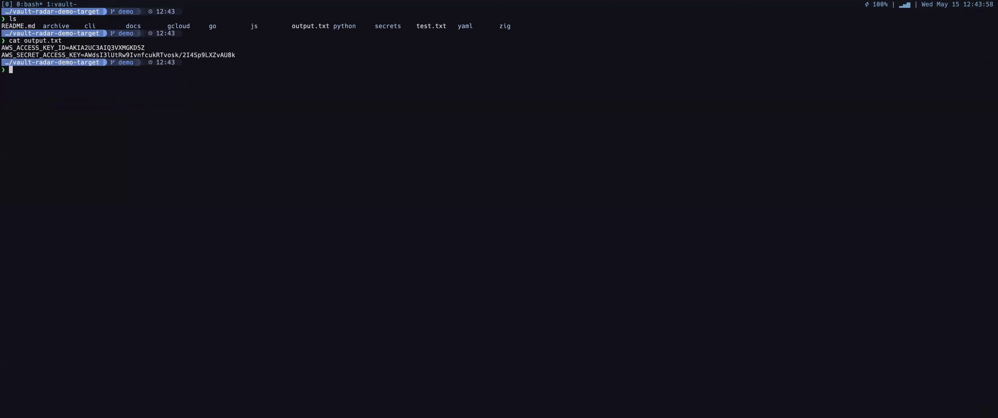
key("ctrl+l")
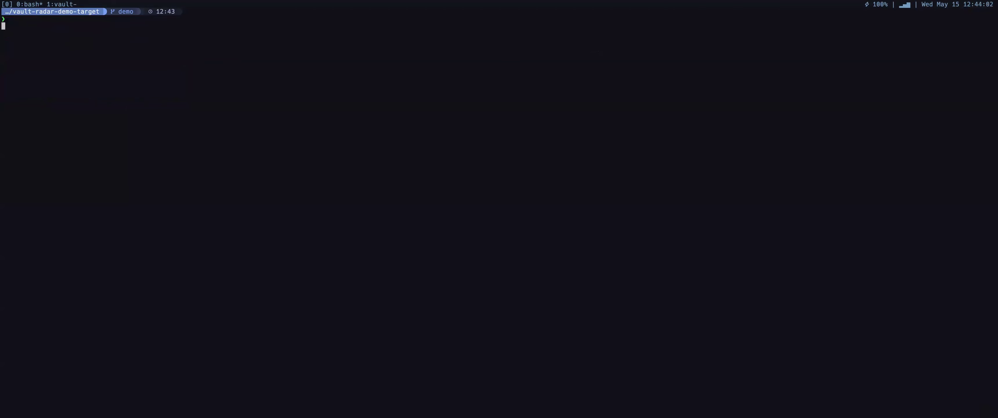
- Search the command history for entries matching "vault-radar file"
key("ctrl+r")
type("file")
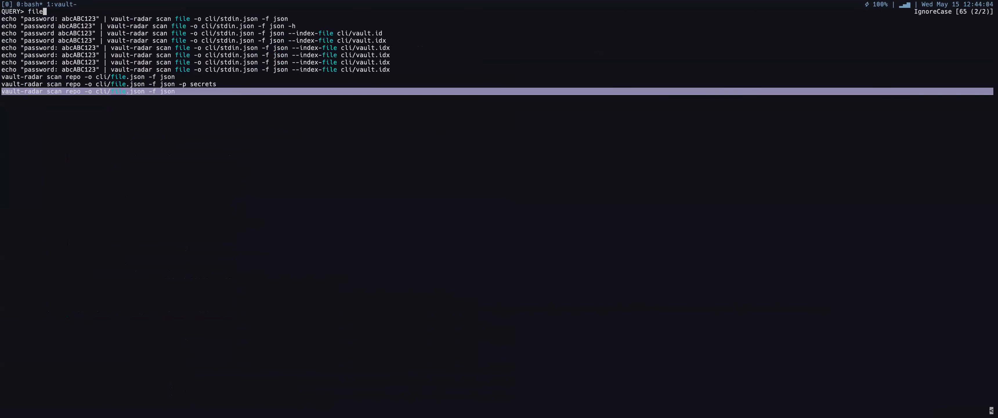
key("BackSpace")
key("Up")
key("Up")
key("Up")
key("Up")
key("Up")
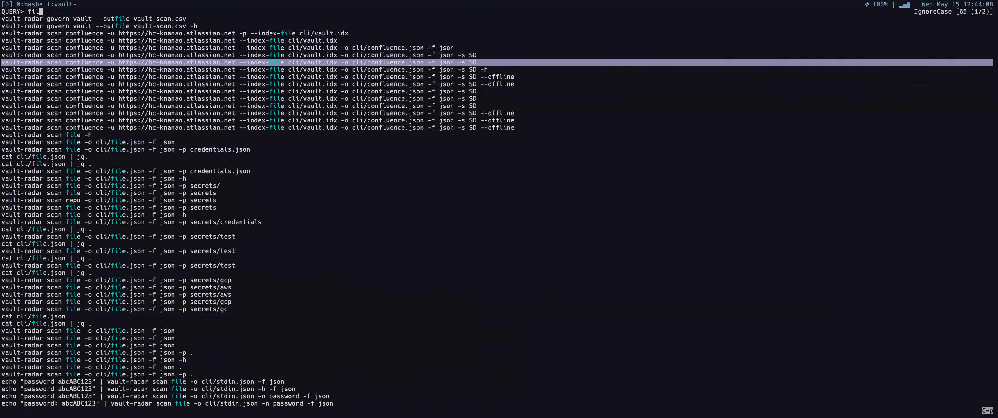
key("BackSpace")
key("BackSpace")
key("BackSpace")
type("vault")
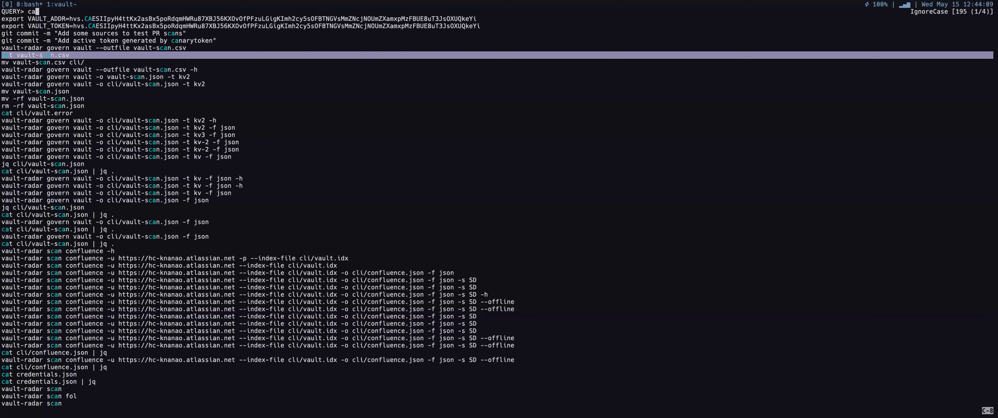
key("BackSpace")
type("-rad")
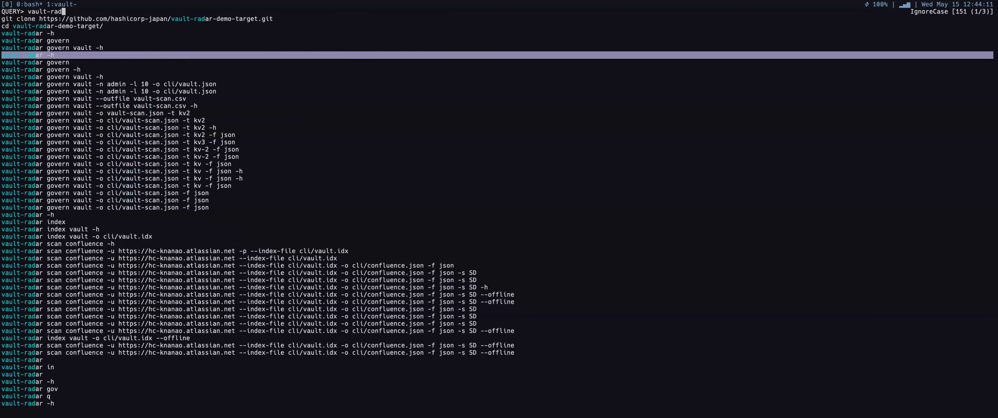
type("ar file")
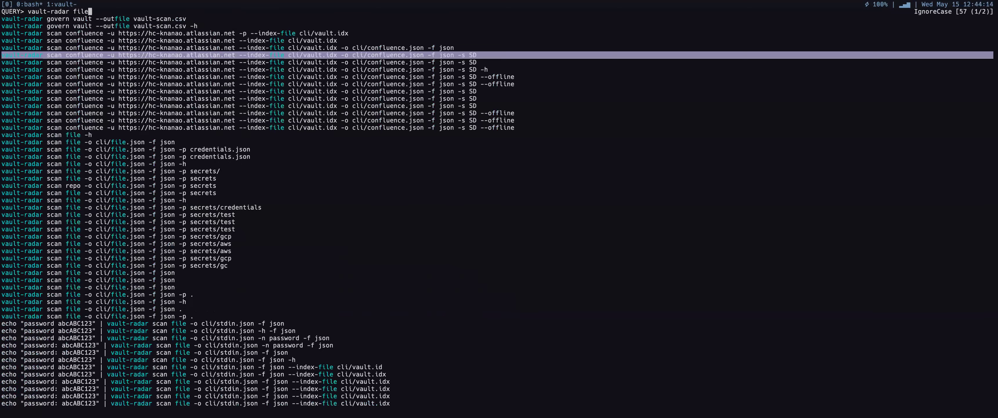
- Recall the command vault-radar scan file -o cli/file.json -f json from the matching history entries
key("Down")
key("Down")
key("Down")
key("Down")
key("Down")
key("Down")
key("Down")
key("Down")
key("Down")
key("Down")
key("Down")
key("Down")
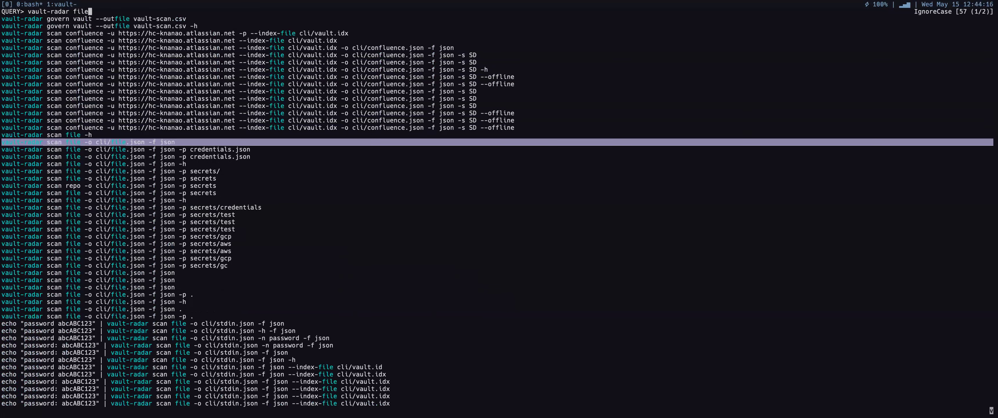
key("Down")
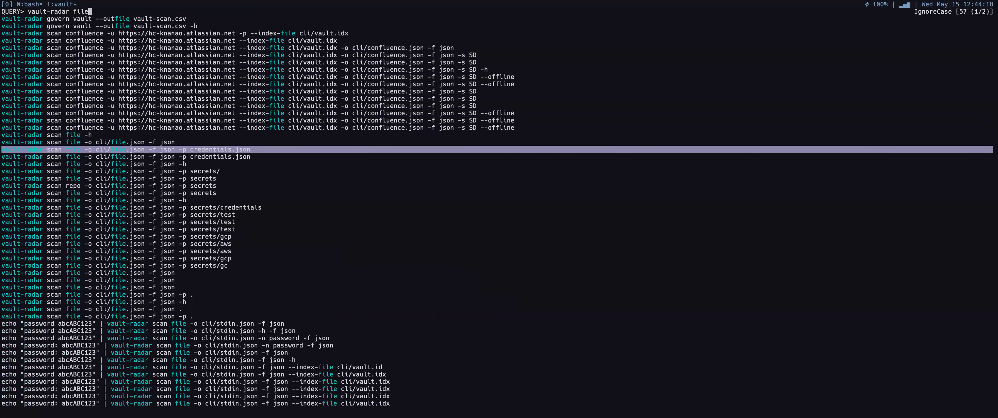
key("Up")
key("Escape")
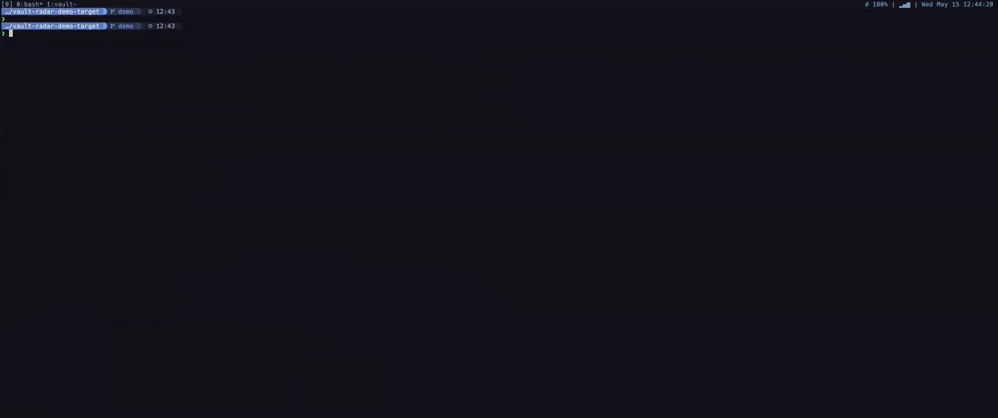
- Try to run the recalled vault-radar file scan with the option -p output
type("-p ")
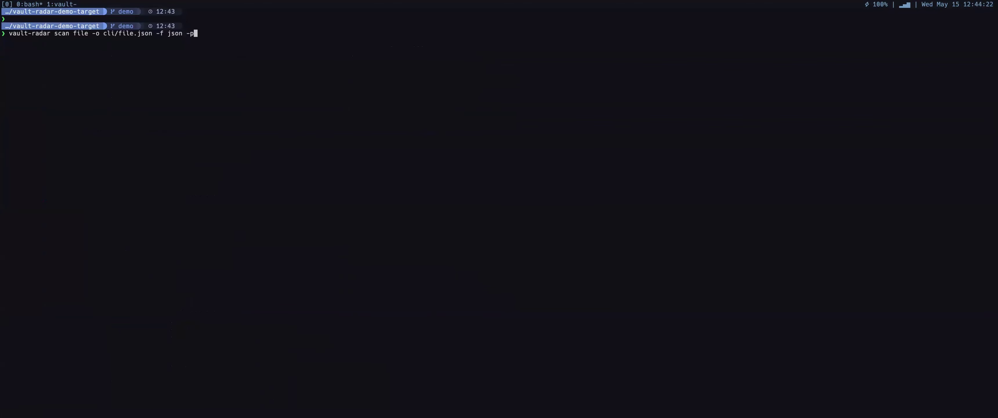
type("output")
key("Return")
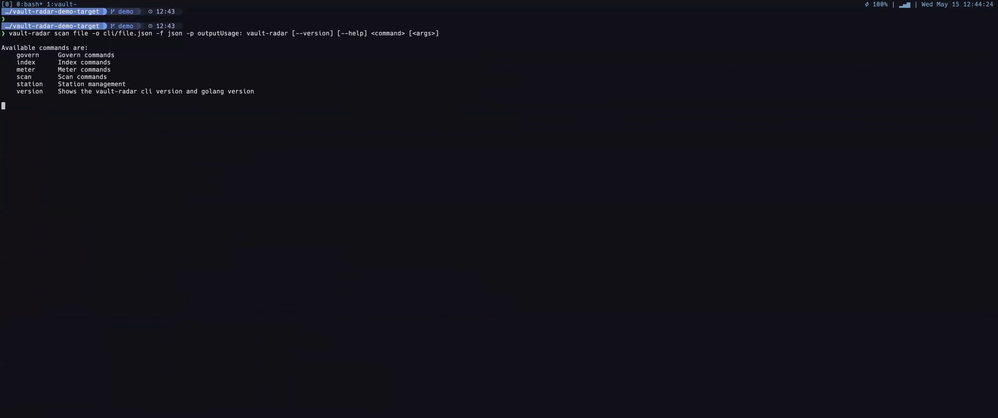
type("cat output.txt")
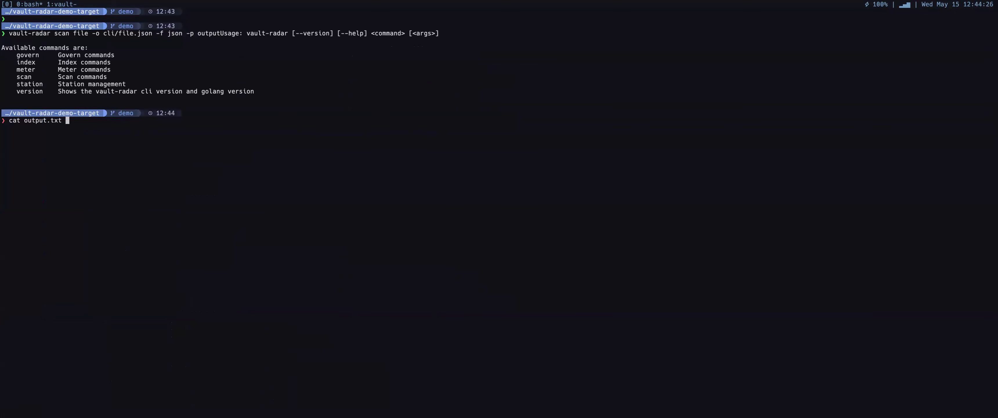
key("ctrl+u")
key("ctrl+l")
- Run vault-radar scan file with the options -o cli/file.json -f json -o output.txt
type("vault-radar scan file -o cli/file.json -f json")
type("-o output.txt")
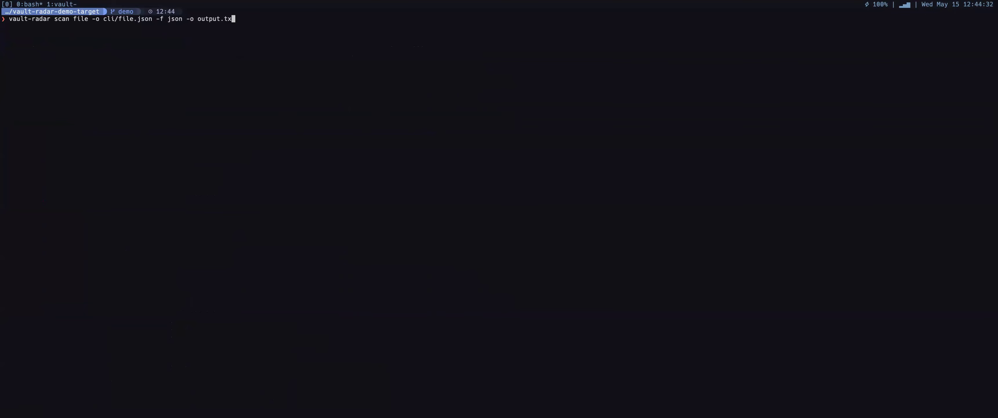
key("Return")
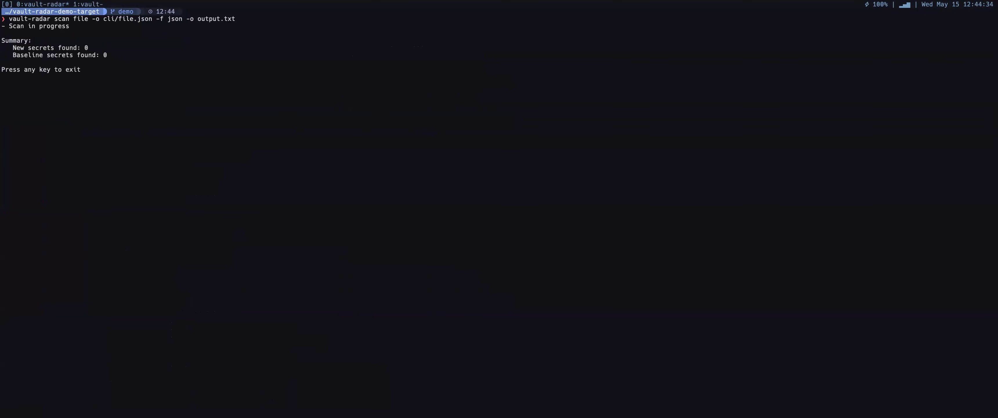